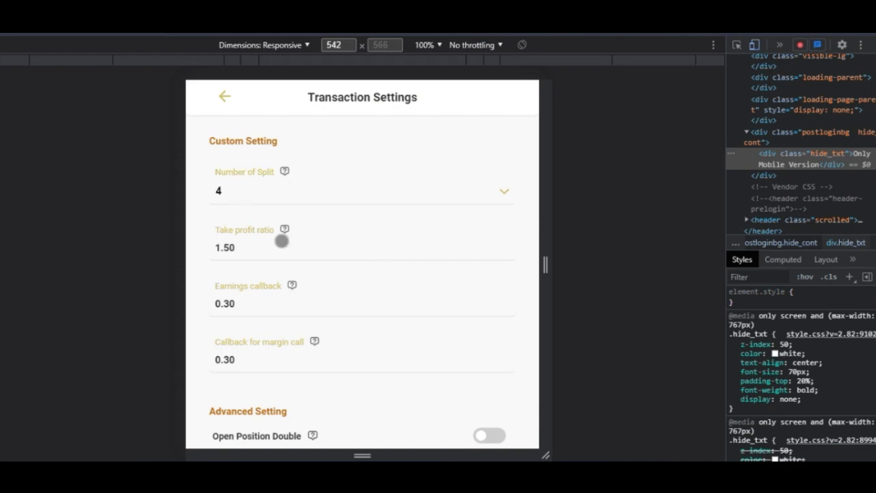
Examine the replenishment mode, custom settings and advanced split settings on the Transaction Settings page
{"action": "scroll", "coordinate": [274, 241], "scroll_direction": "up", "scroll_amount": 3}
{"action": "scroll", "coordinate": [277, 248], "scroll_direction": "down", "scroll_amount": 4}
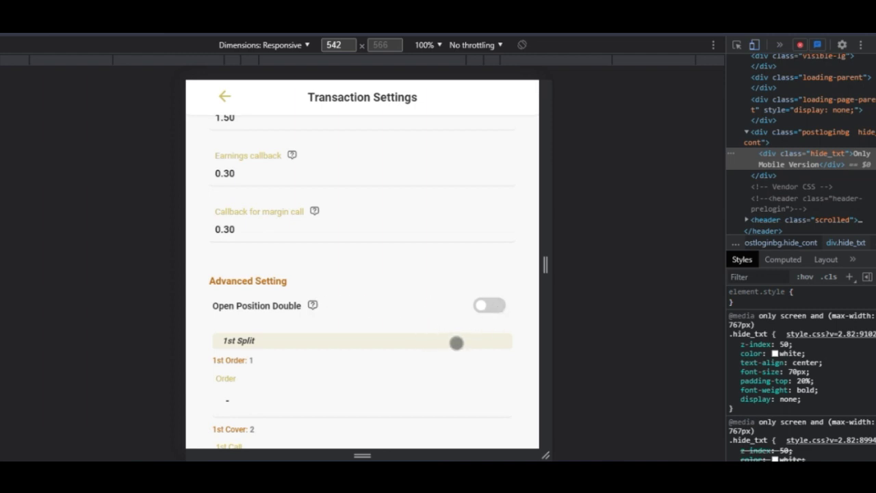
{"action": "scroll", "coordinate": [442, 312], "scroll_direction": "up", "scroll_amount": 5}
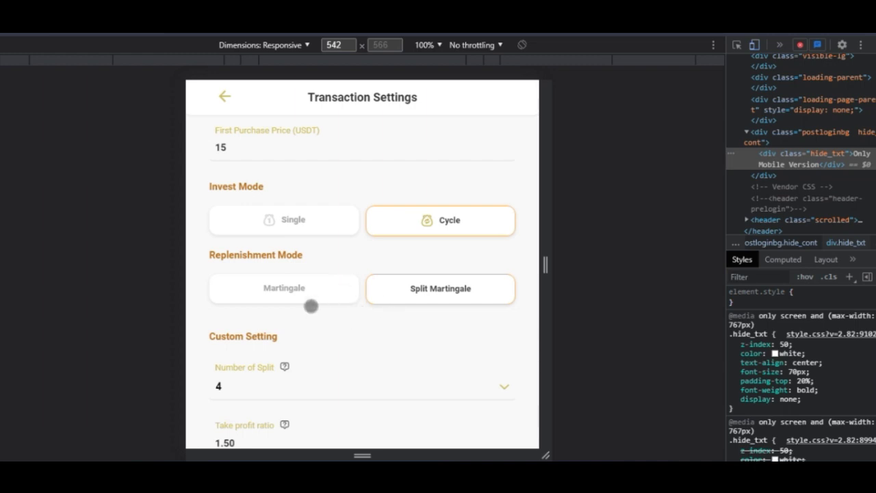
{"action": "scroll", "coordinate": [447, 291], "scroll_direction": "down", "scroll_amount": 5}
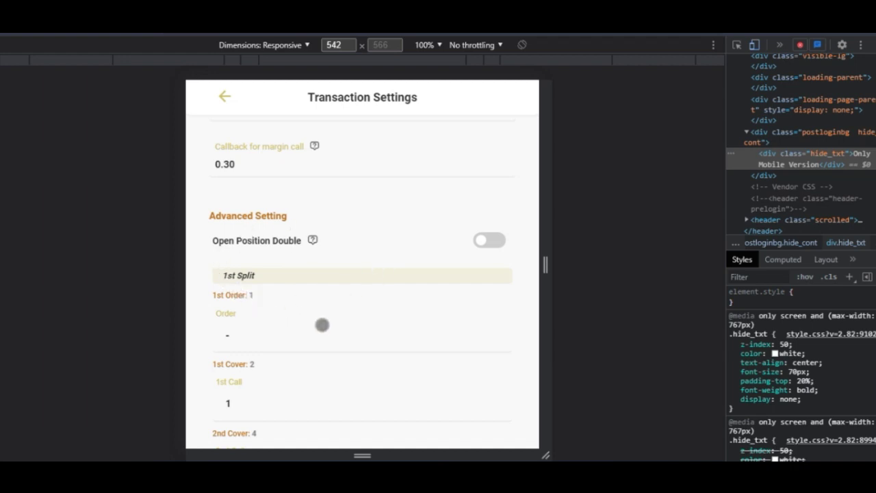
{"action": "scroll", "coordinate": [323, 325], "scroll_direction": "down", "scroll_amount": 3}
{"action": "scroll", "coordinate": [292, 278], "scroll_direction": "down", "scroll_amount": 3}
{"action": "scroll", "coordinate": [282, 280], "scroll_direction": "up", "scroll_amount": 7}
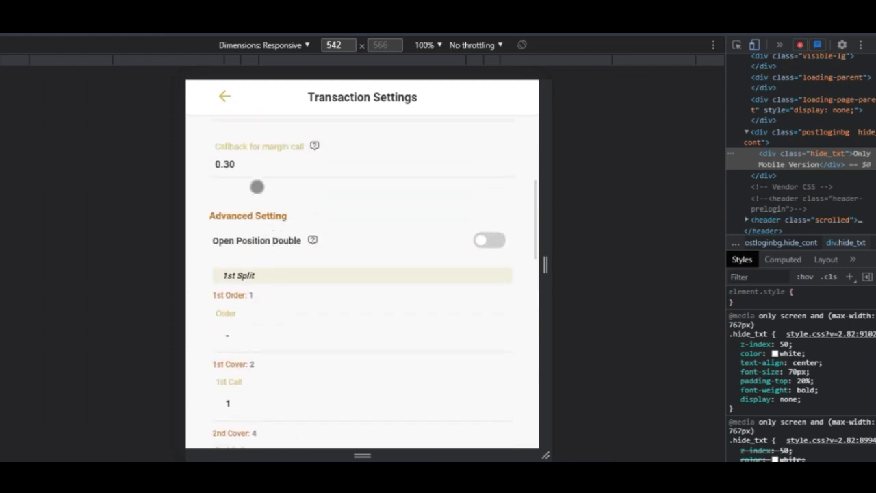
{"action": "scroll", "coordinate": [260, 262], "scroll_direction": "down", "scroll_amount": 1}
{"action": "scroll", "coordinate": [267, 260], "scroll_direction": "up", "scroll_amount": 2}
{"action": "scroll", "coordinate": [274, 199], "scroll_direction": "up", "scroll_amount": 2}
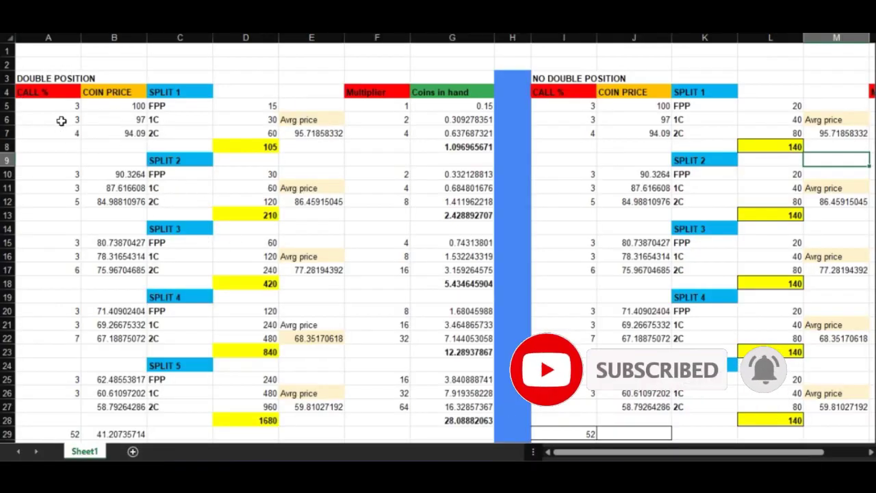
Switch to the Excel spreadsheet and examine Split 1's purchase amounts and total in the Double Position table
{"action": "left_click", "coordinate": [274, 108]}
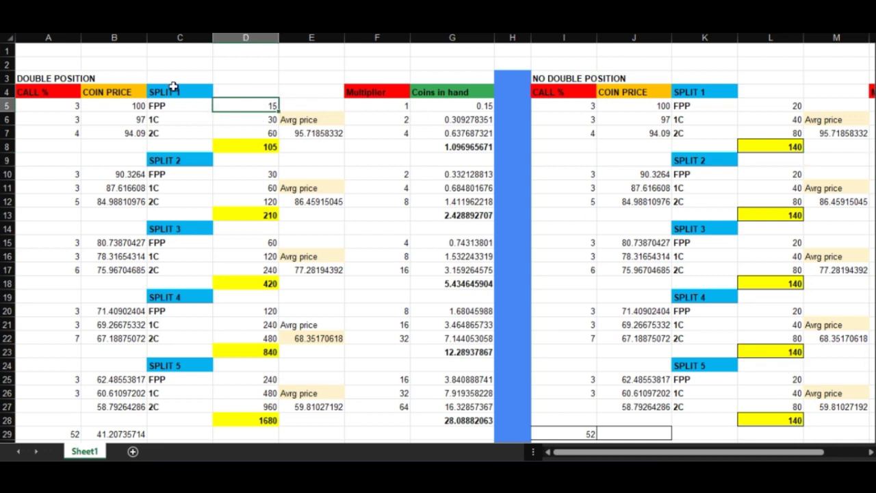
{"action": "left_click", "coordinate": [269, 150]}
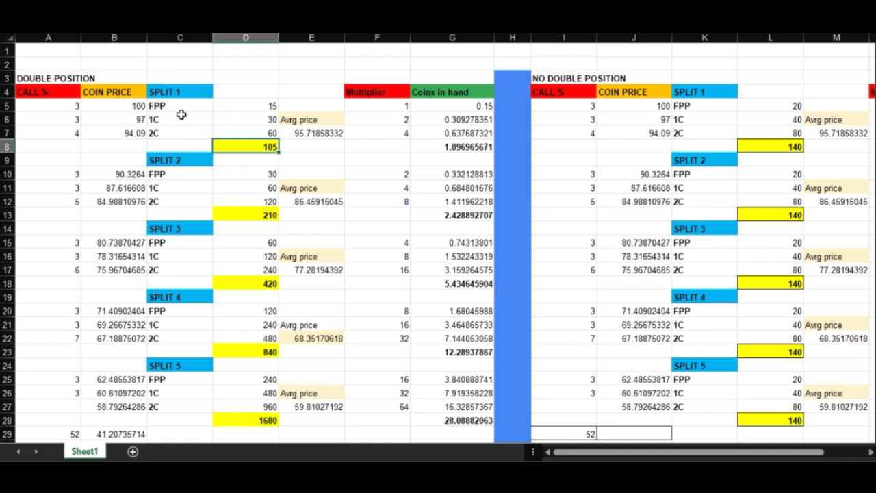
{"action": "left_click", "coordinate": [269, 107]}
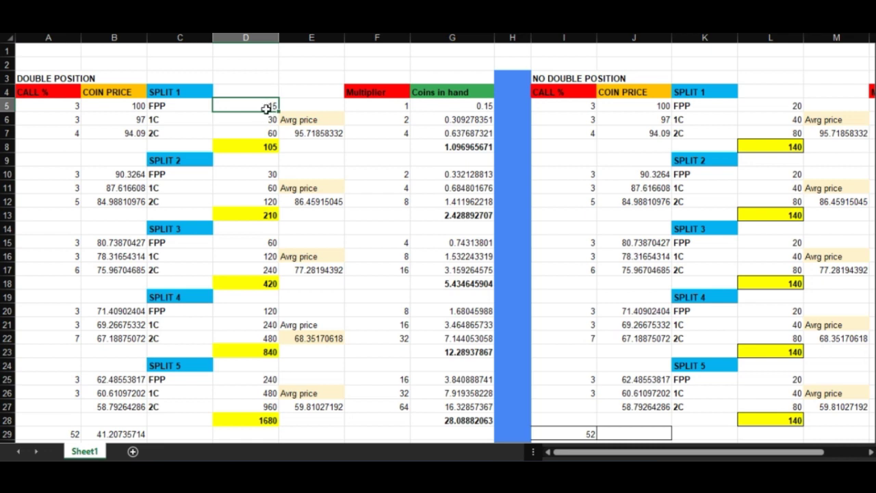
{"action": "left_click", "coordinate": [254, 118]}
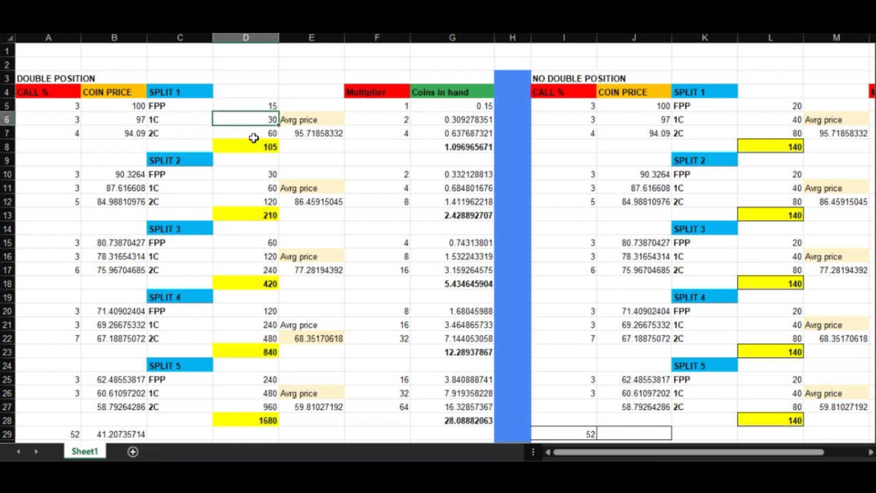
{"action": "left_click", "coordinate": [254, 137]}
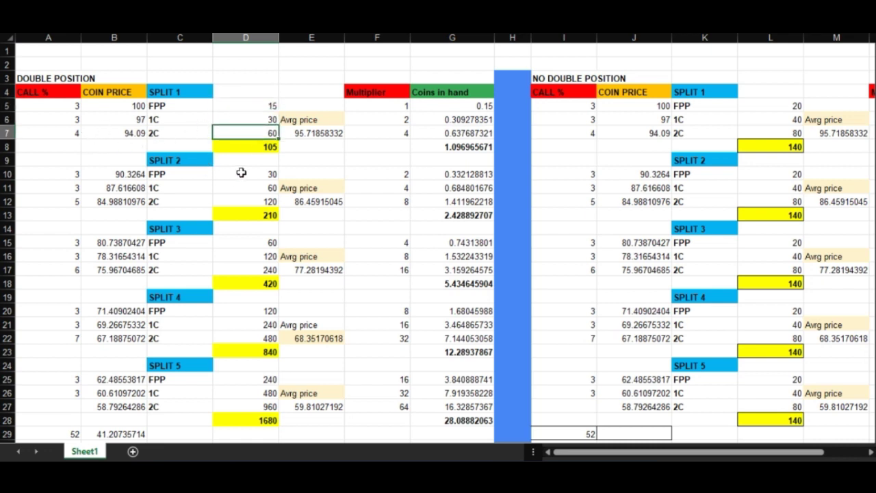
Examine Split 2's FPP, 1C and 2C purchase amounts in the Double Position table
{"action": "key", "text": "Down"}
{"action": "key", "text": "Down"}
{"action": "key", "text": "Down"}
{"action": "key", "text": "Down"}
{"action": "left_click", "coordinate": [252, 202]}
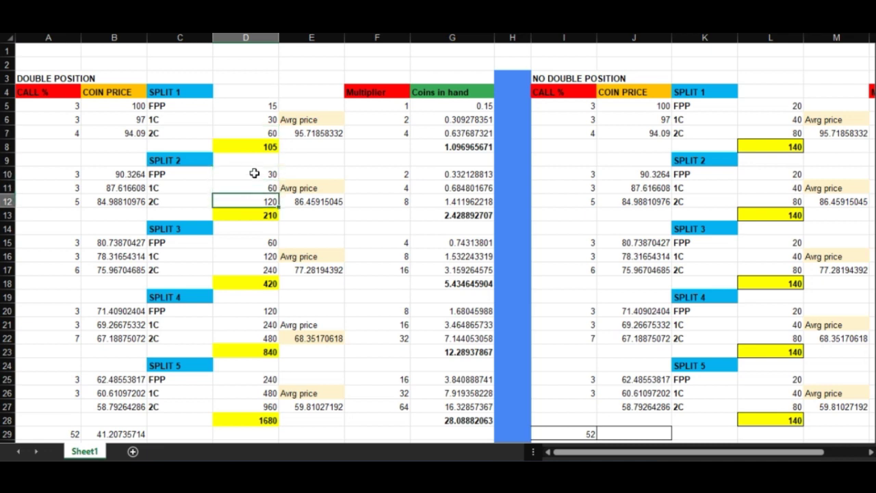
{"action": "left_click", "coordinate": [255, 171]}
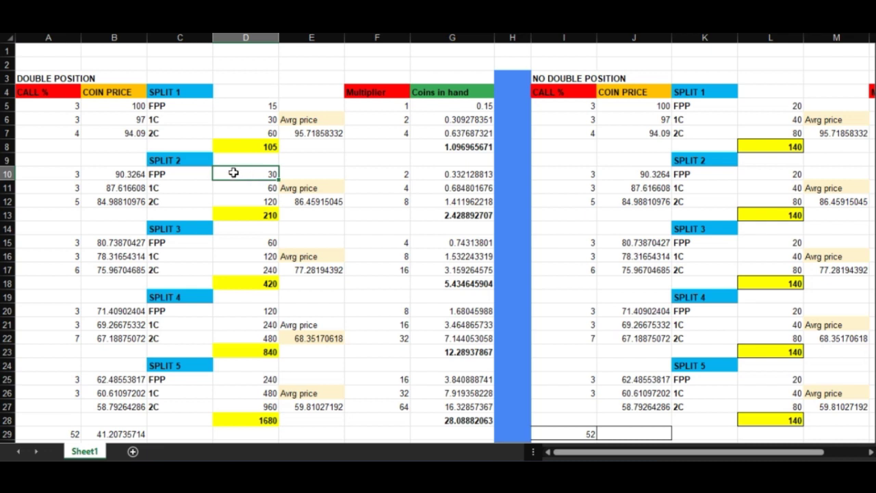
{"action": "left_click", "coordinate": [235, 184]}
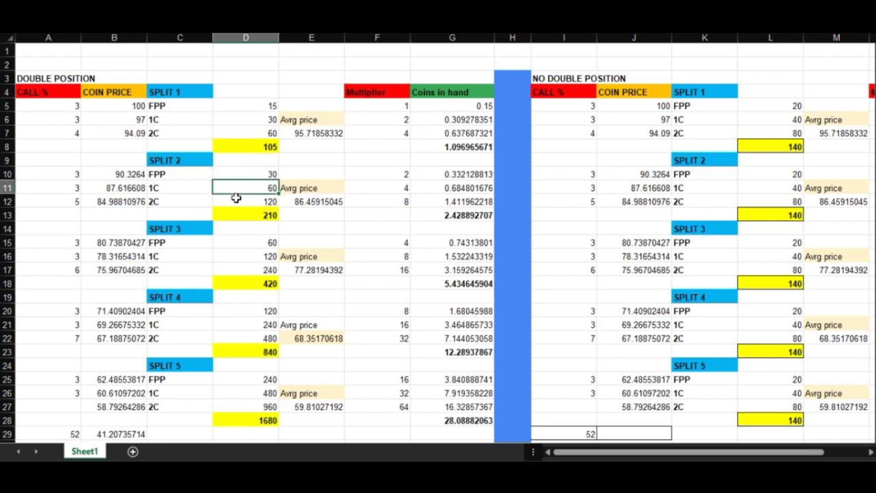
{"action": "left_click", "coordinate": [237, 199]}
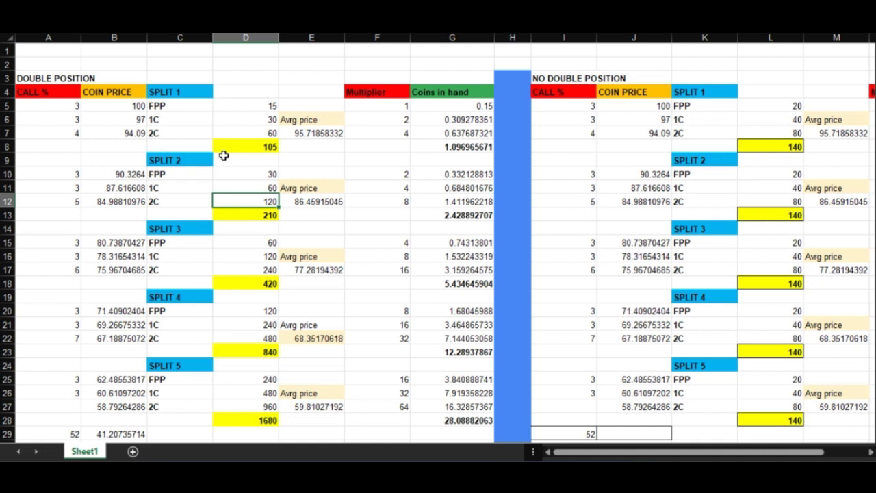
Review Split 1's order labels in the Double Position table, and check the custom settings on the Transaction Settings page
{"action": "left_click", "coordinate": [183, 96]}
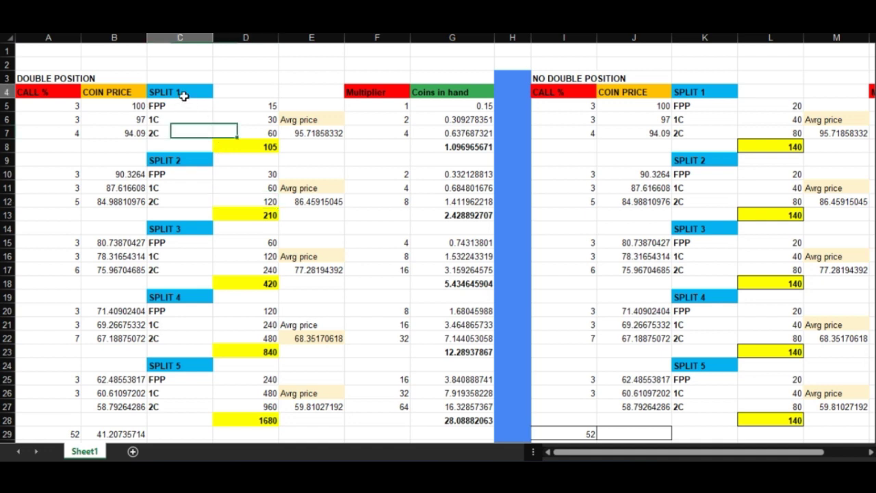
{"action": "left_click", "coordinate": [180, 138]}
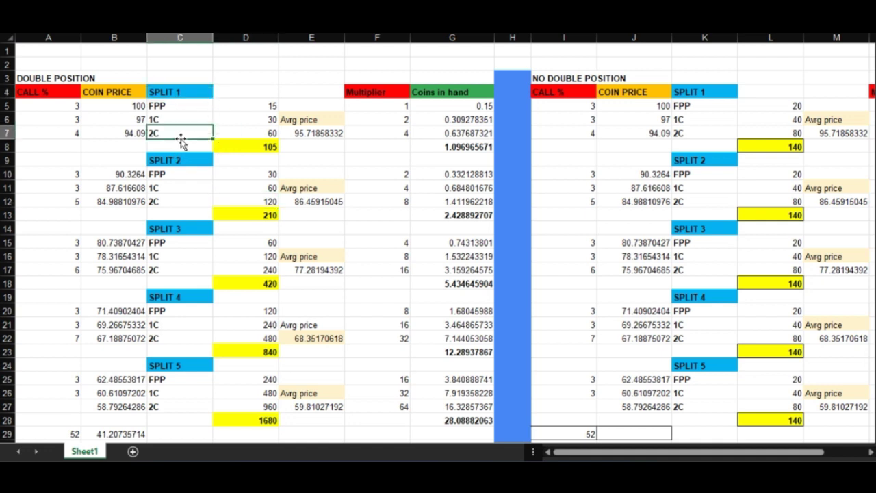
{"action": "left_click", "coordinate": [180, 107]}
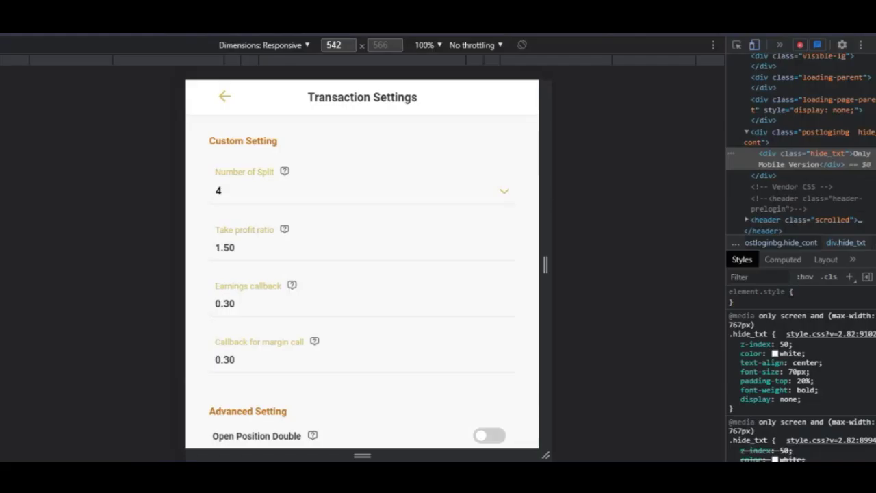
{"action": "scroll", "coordinate": [313, 250], "scroll_direction": "up", "scroll_amount": 3}
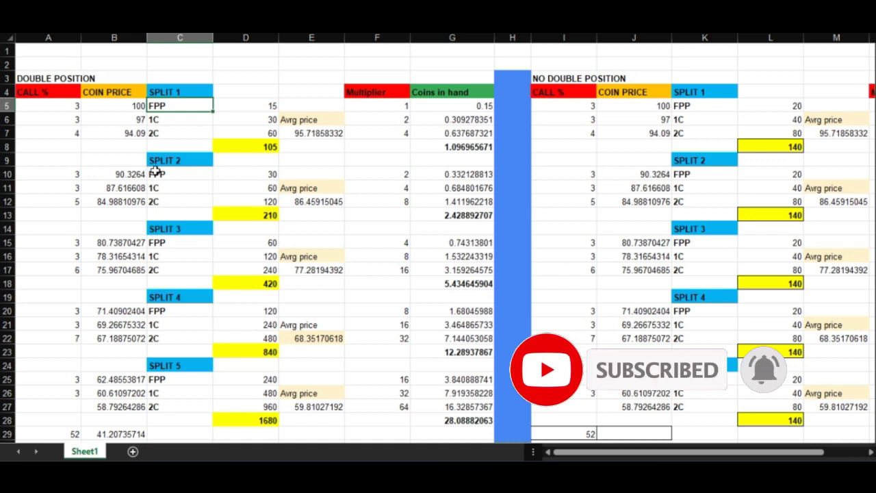
Return to the spreadsheet and go through the Split 1 to Split 5 headings of the Double Position table
{"action": "left_click", "coordinate": [186, 95]}
{"action": "left_click", "coordinate": [187, 157]}
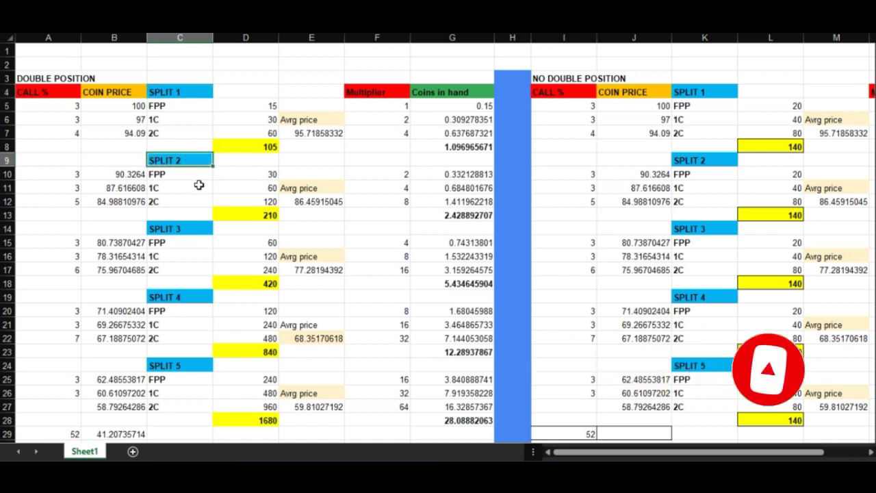
{"action": "left_click", "coordinate": [189, 228]}
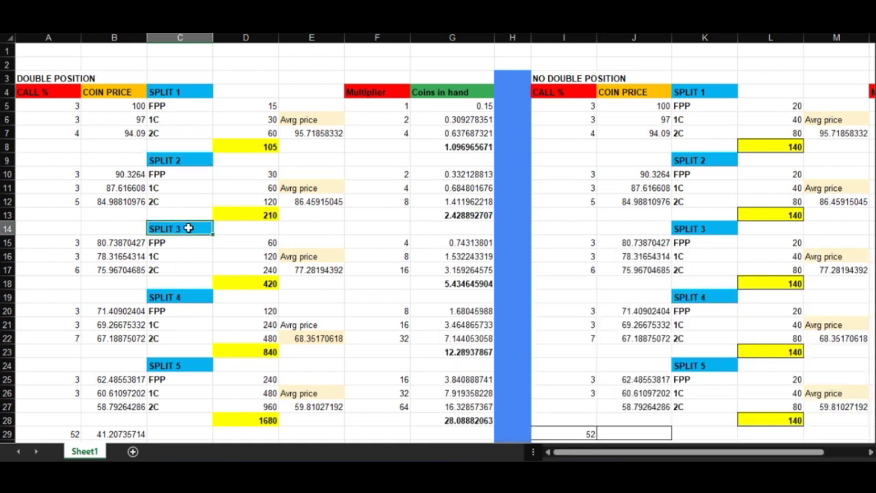
{"action": "left_click", "coordinate": [195, 294]}
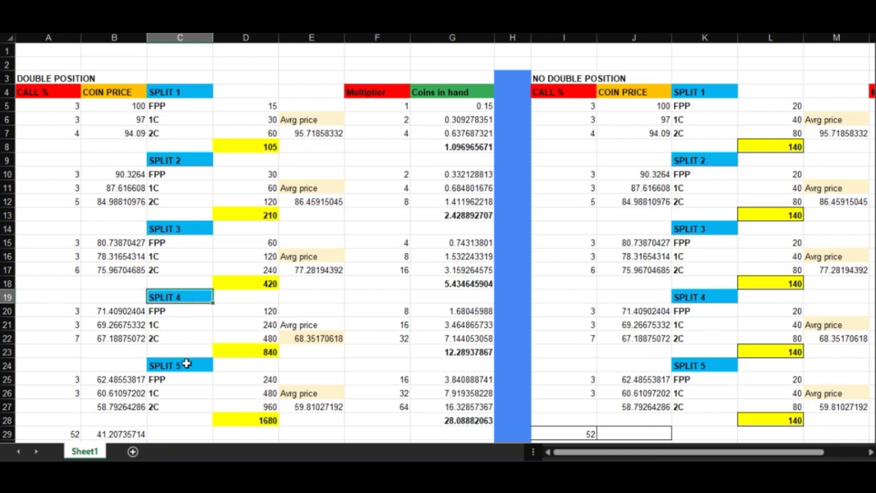
{"action": "left_click", "coordinate": [185, 363]}
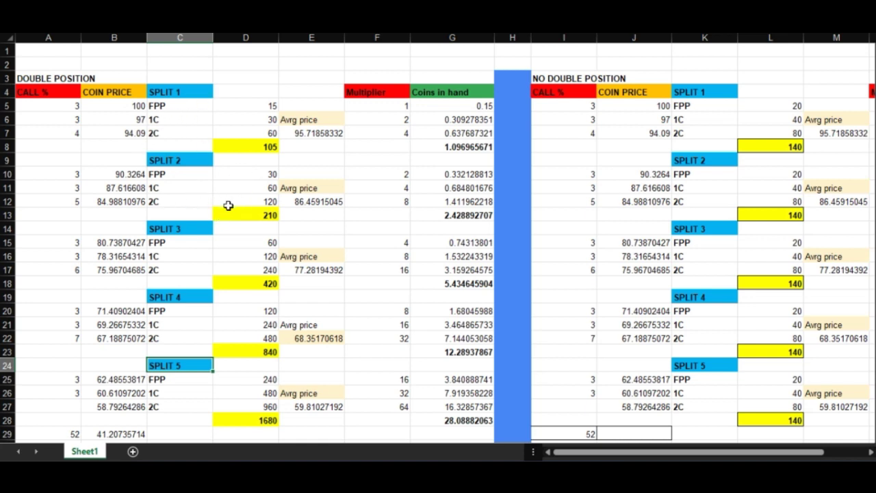
Examine Split 1's 1C call percentage and its FPP, 1C and 2C purchase amounts in the Double Position table
{"action": "left_click", "coordinate": [185, 120]}
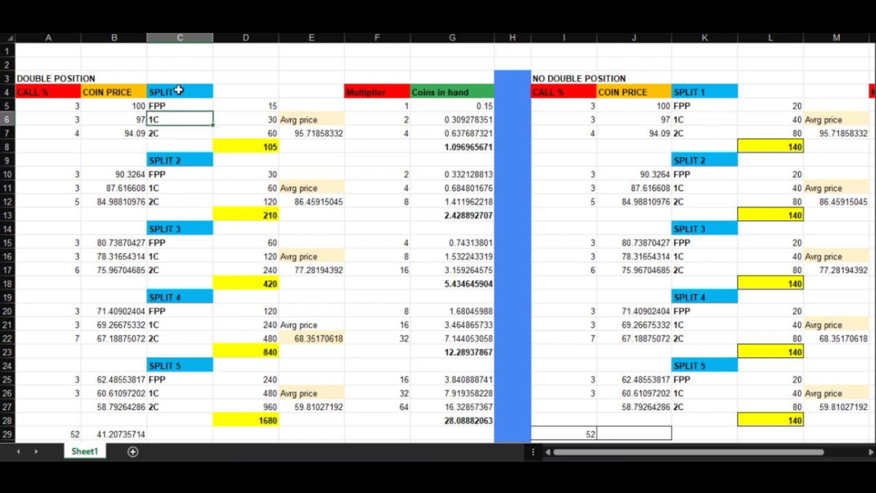
{"action": "left_click", "coordinate": [173, 91]}
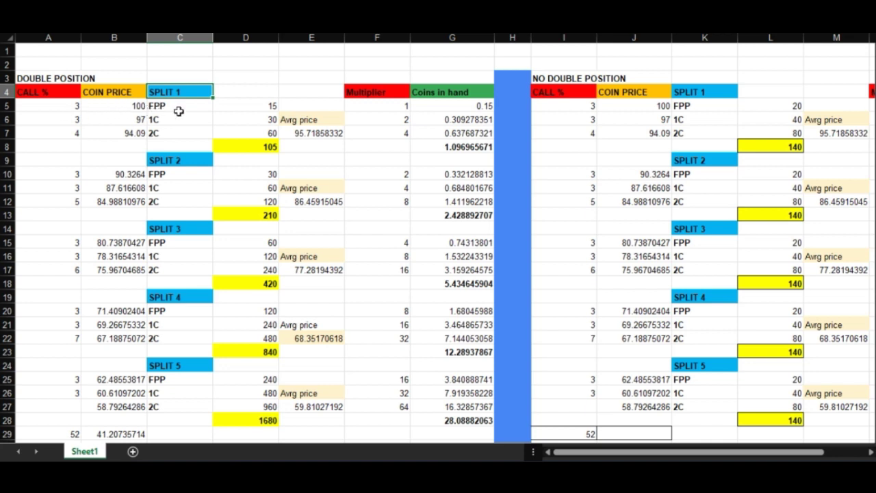
{"action": "left_click", "coordinate": [77, 121]}
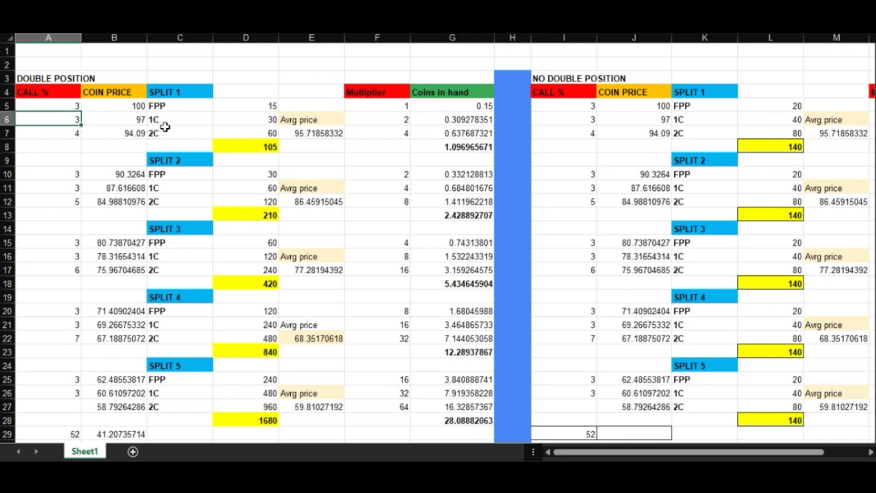
{"action": "left_click", "coordinate": [271, 119]}
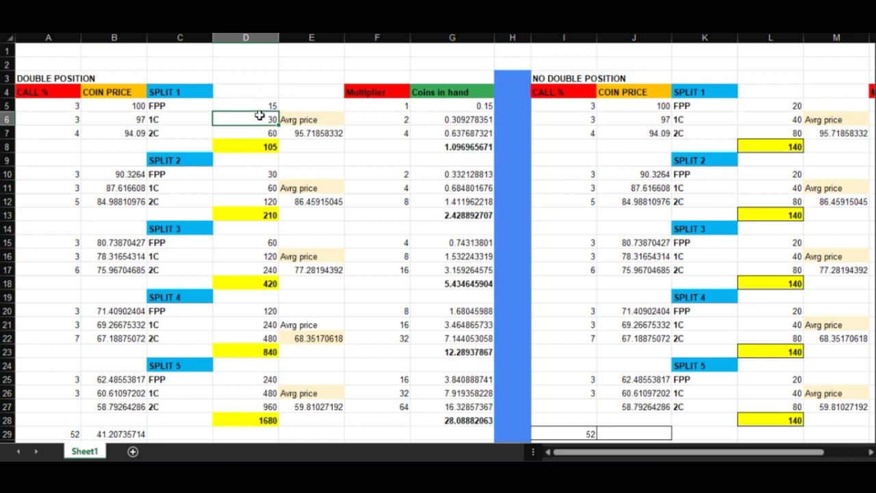
{"action": "left_click", "coordinate": [261, 106]}
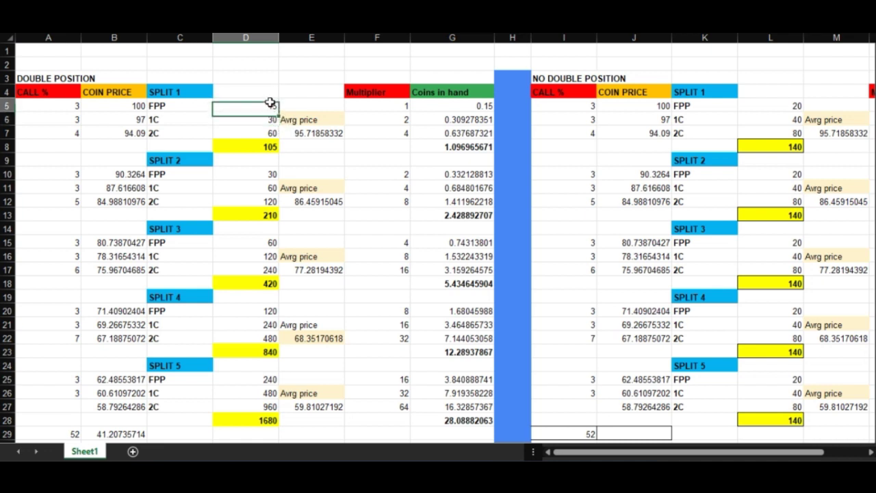
{"action": "left_click", "coordinate": [268, 133]}
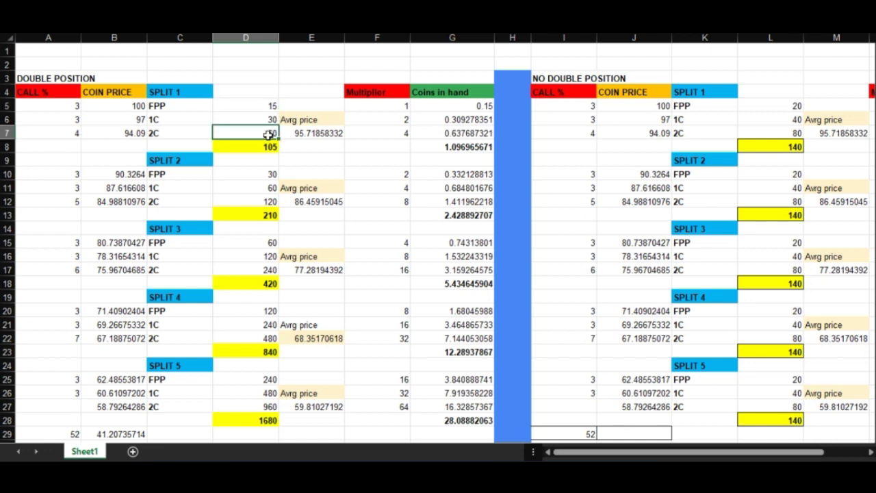
{"action": "left_click", "coordinate": [271, 121]}
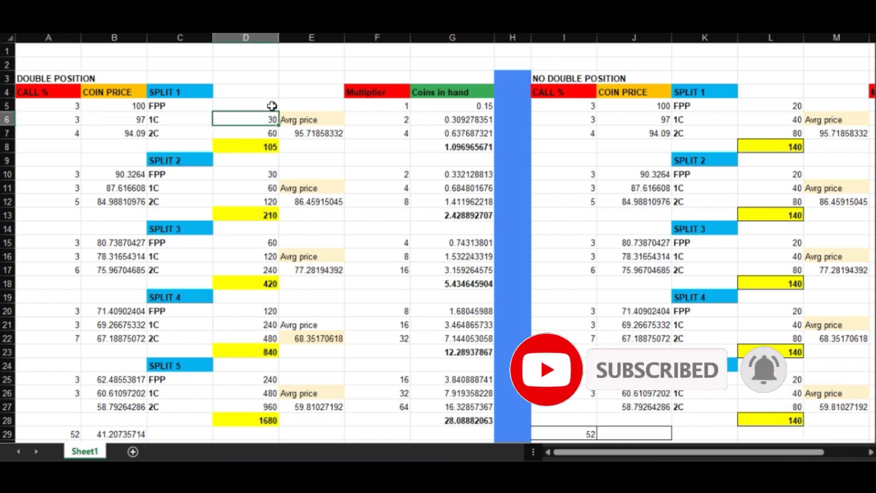
Examine the call percentages for Split 1's 1C and 2C rows, its total, and Split 2's first purchase amount
{"action": "left_click", "coordinate": [76, 135]}
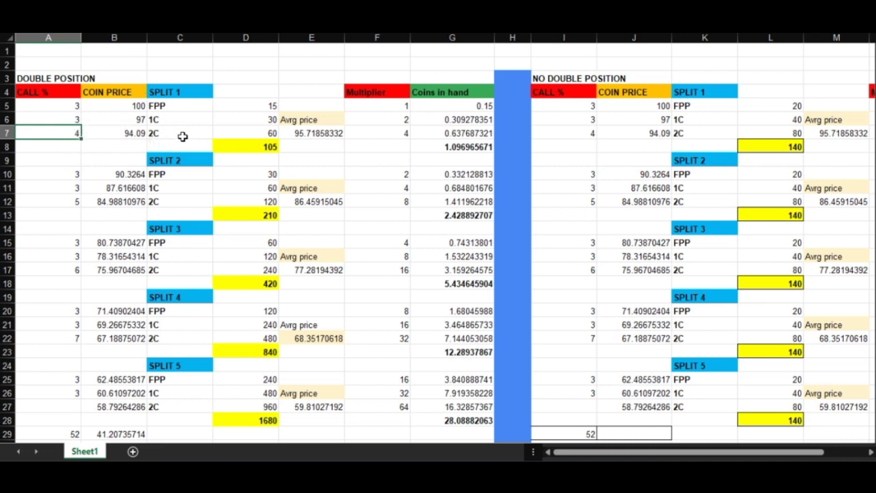
{"action": "left_click", "coordinate": [77, 120]}
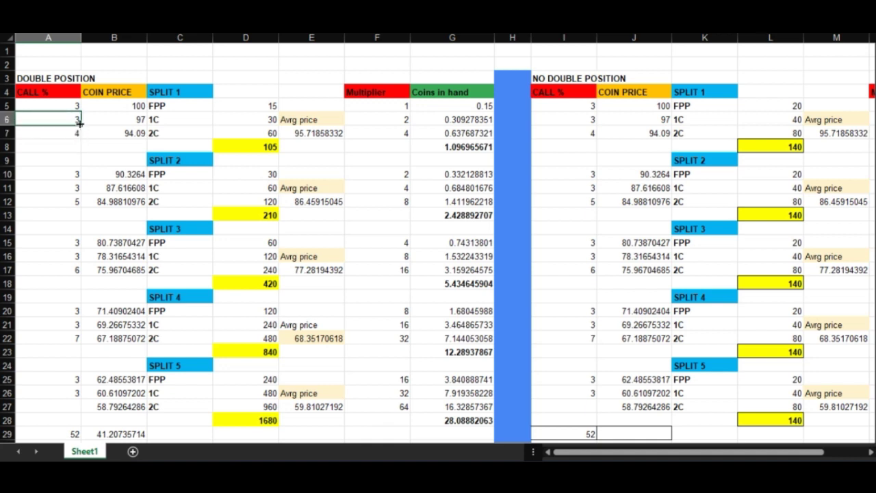
{"action": "left_click", "coordinate": [76, 133]}
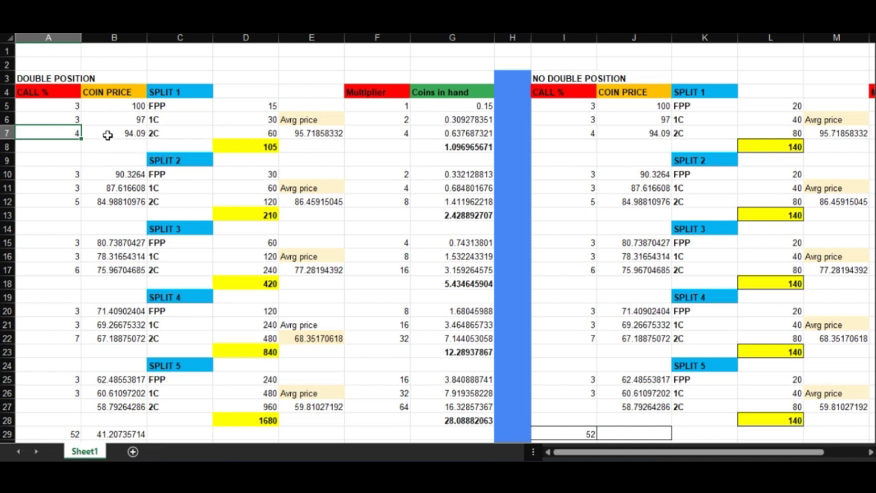
{"action": "left_click", "coordinate": [270, 146]}
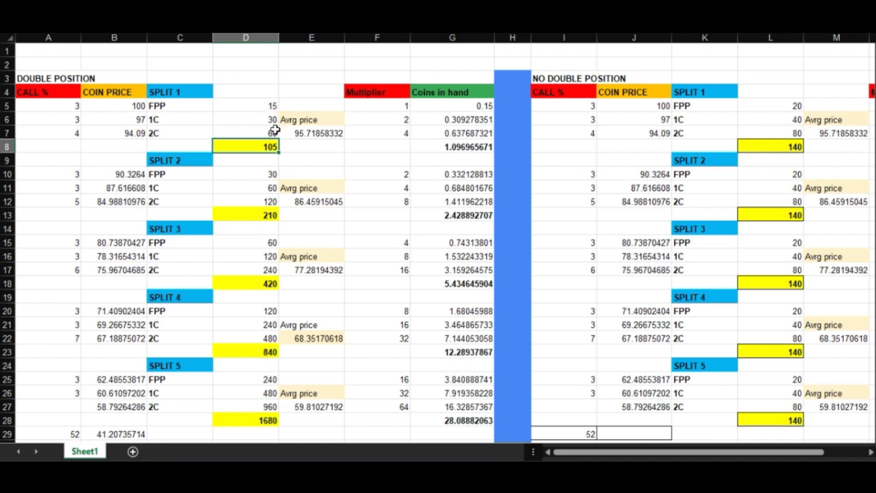
{"action": "left_click", "coordinate": [272, 177]}
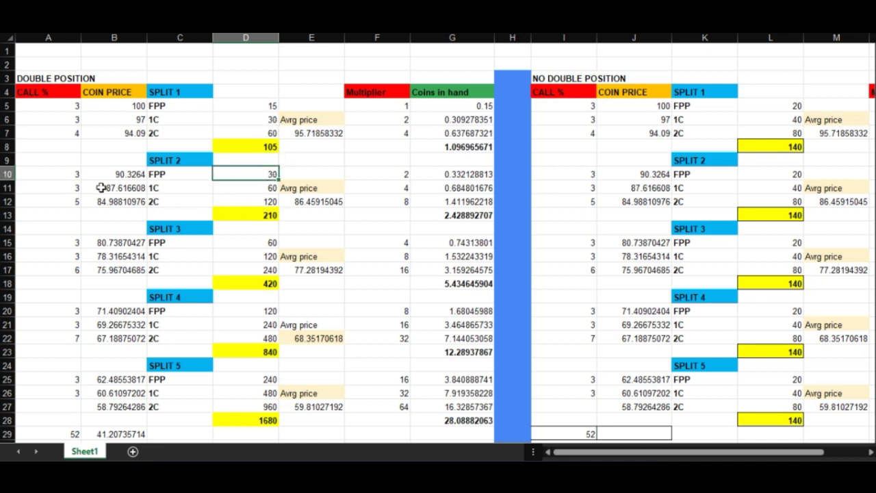
{"action": "left_click", "coordinate": [77, 131]}
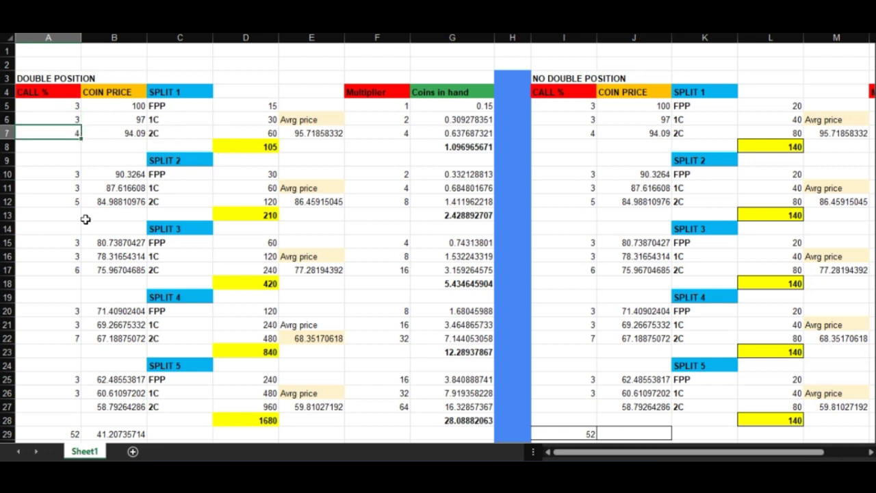
Examine Split 2's FPP, 1C and 2C call percentages and its total purchase amount in the Double Position table
{"action": "left_click", "coordinate": [77, 176]}
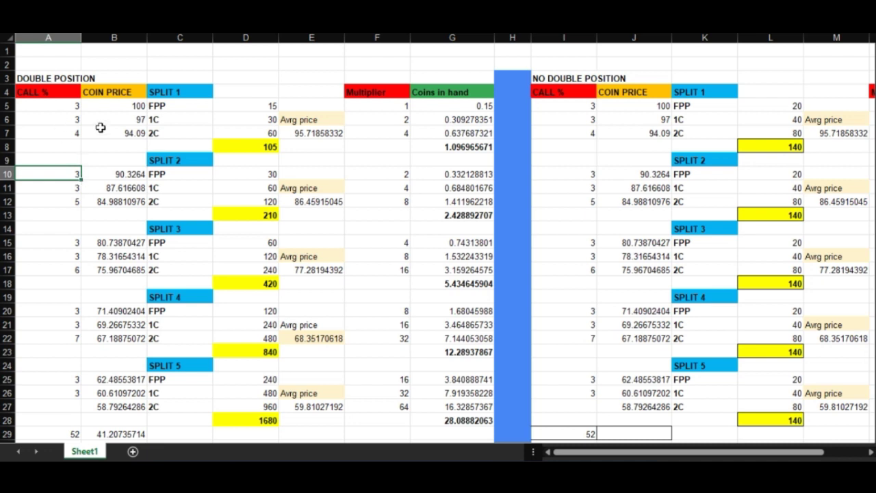
{"action": "left_click", "coordinate": [75, 187]}
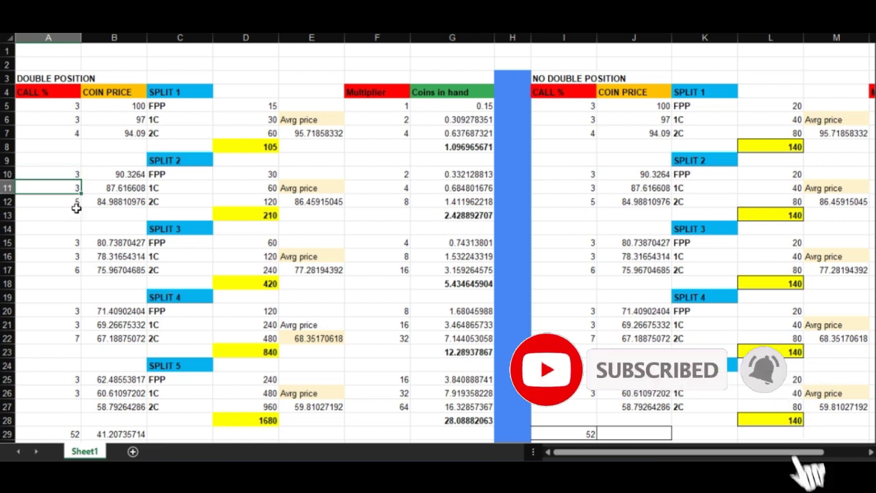
{"action": "left_click", "coordinate": [77, 204]}
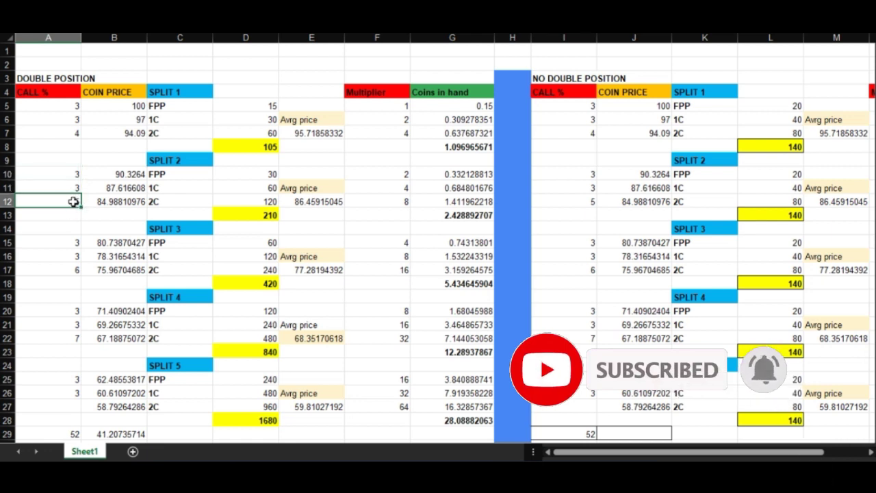
{"action": "type", "text": "5"}
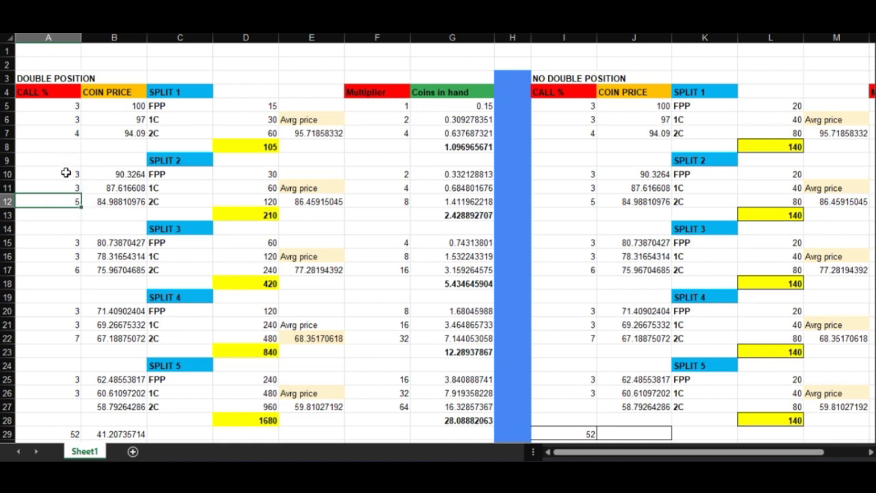
{"action": "left_click", "coordinate": [261, 217]}
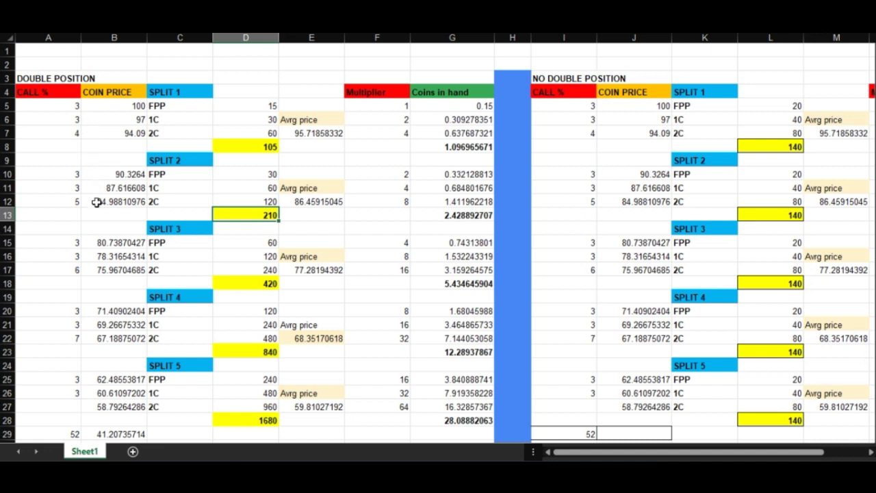
{"action": "left_click", "coordinate": [73, 205]}
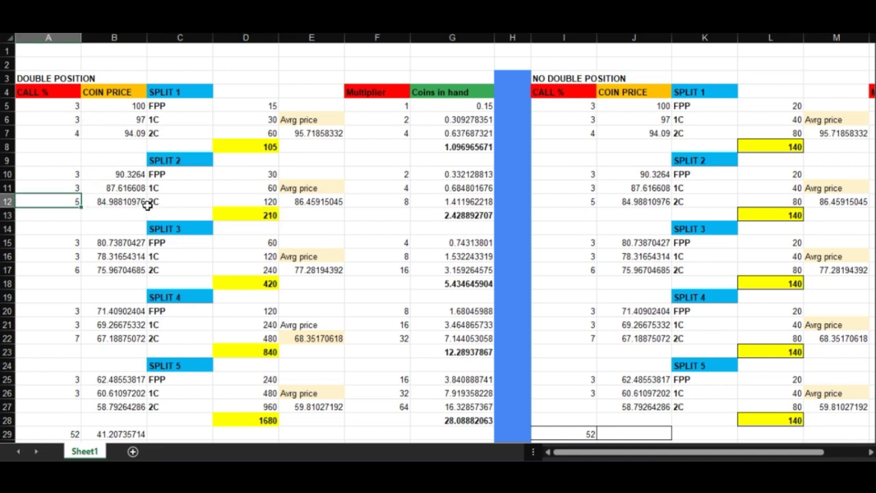
{"action": "left_click", "coordinate": [256, 216]}
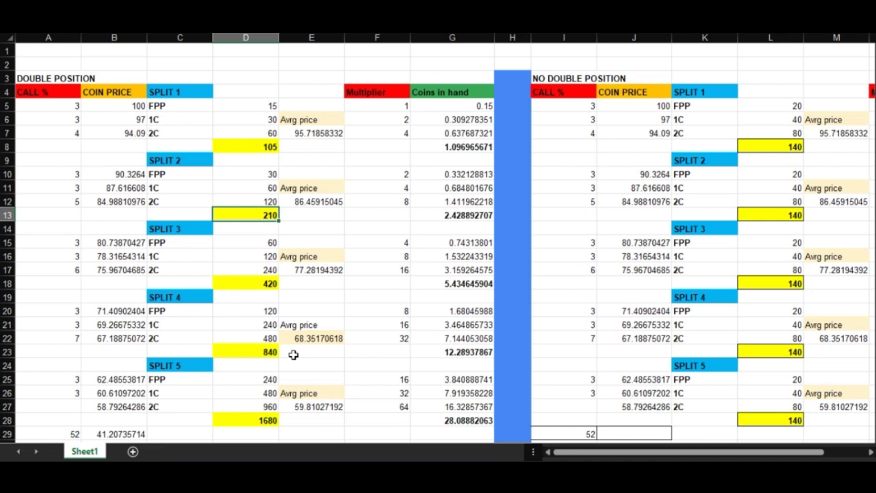
Compare the Split 1, Split 2 and Split 3 totals with Split 1's first purchase amount in the Double Position table
{"action": "left_click", "coordinate": [250, 148]}
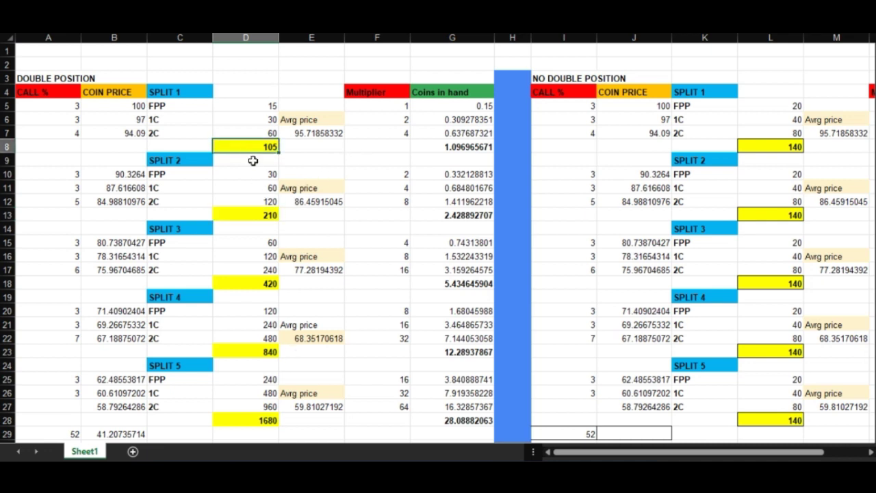
{"action": "left_click", "coordinate": [258, 215]}
{"action": "left_click", "coordinate": [254, 147]}
{"action": "left_click", "coordinate": [272, 107]}
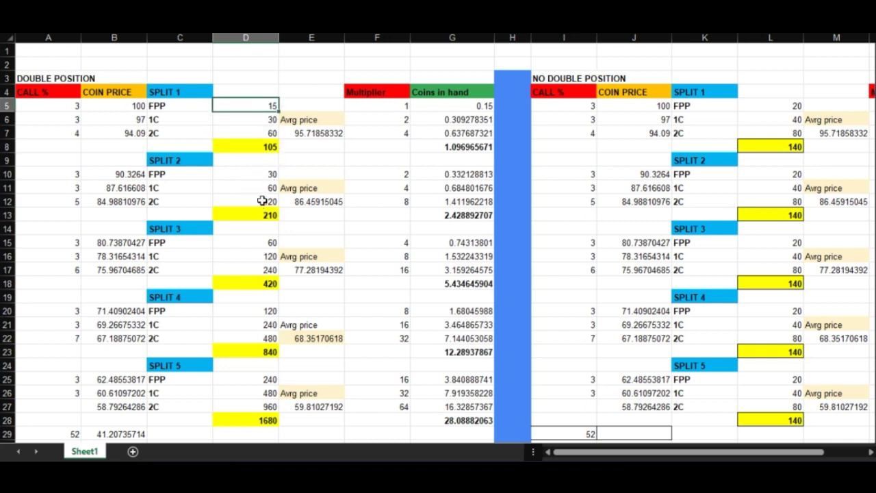
{"action": "left_click", "coordinate": [266, 145]}
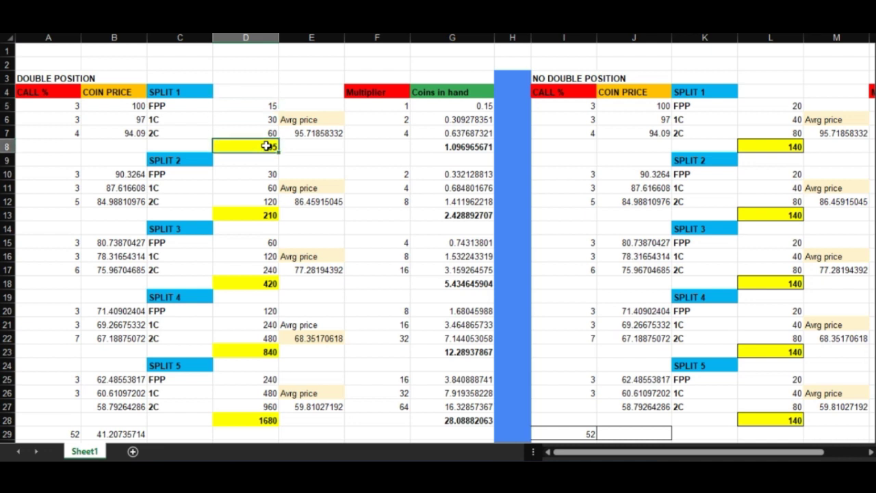
{"action": "left_click", "coordinate": [266, 218]}
{"action": "left_click", "coordinate": [269, 284]}
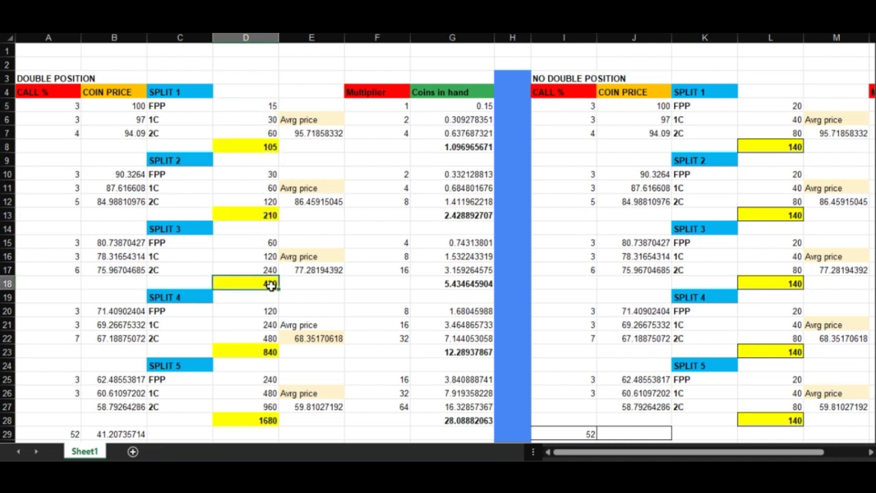
Examine the overall call percentage beneath the Double Position table and Split 5's call percentages and FPP coin price
{"action": "scroll", "coordinate": [273, 340], "scroll_direction": "down", "scroll_amount": 1}
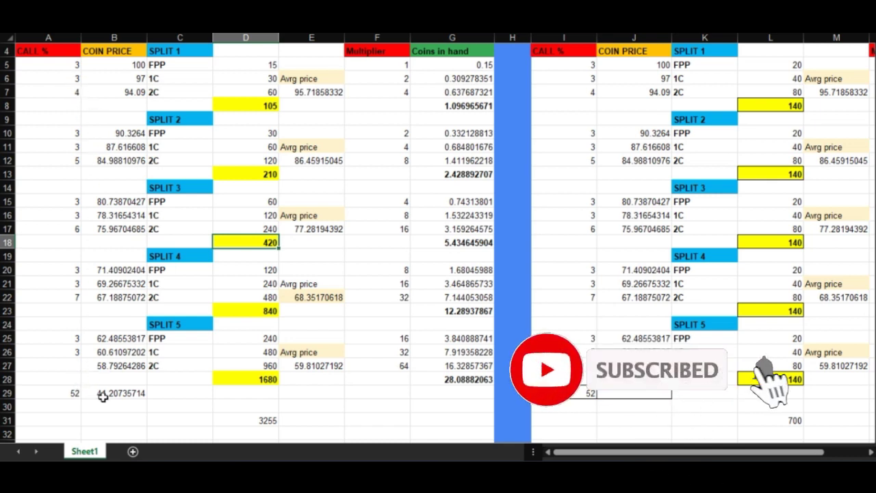
{"action": "left_click", "coordinate": [74, 395]}
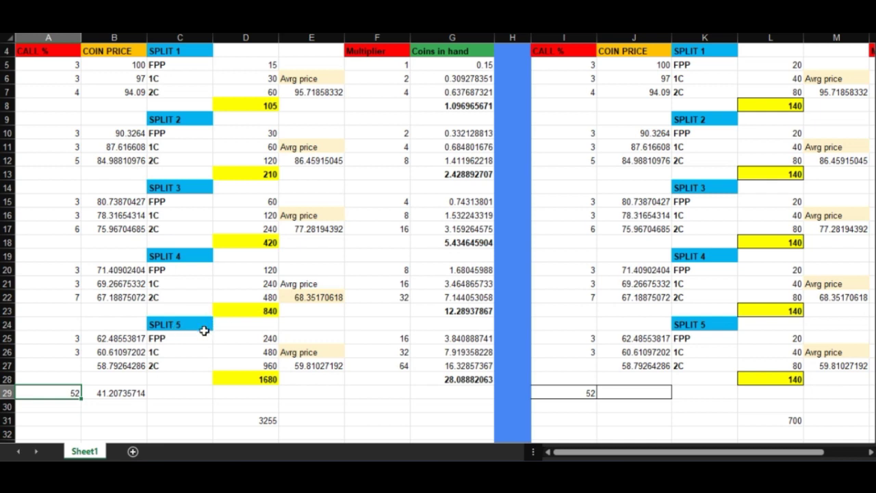
{"action": "left_click_drag", "start_coordinate": [75, 359], "coordinate": [75, 363]}
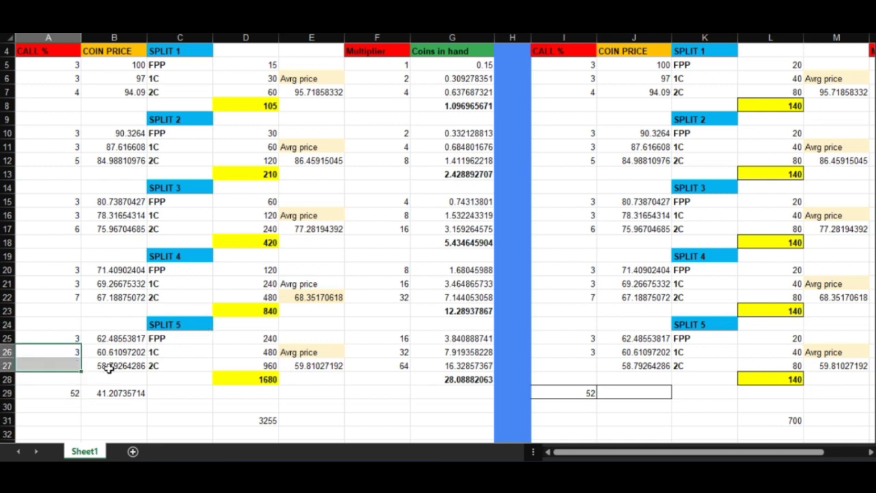
{"action": "left_click", "coordinate": [83, 337]}
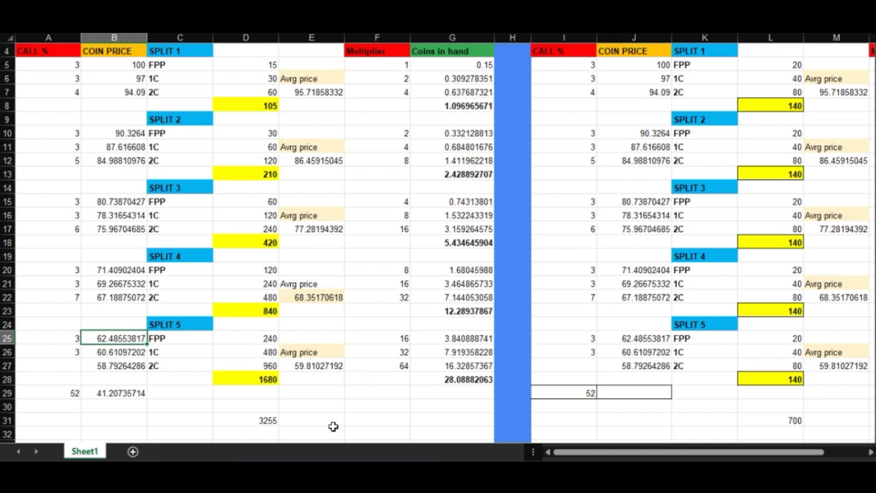
Set Split 1's first purchase (FPP) amount in the Double Position table to 1530
{"action": "scroll", "coordinate": [265, 316], "scroll_direction": "up", "scroll_amount": 1}
{"action": "left_click", "coordinate": [273, 105]}
{"action": "type", "text": "153"}
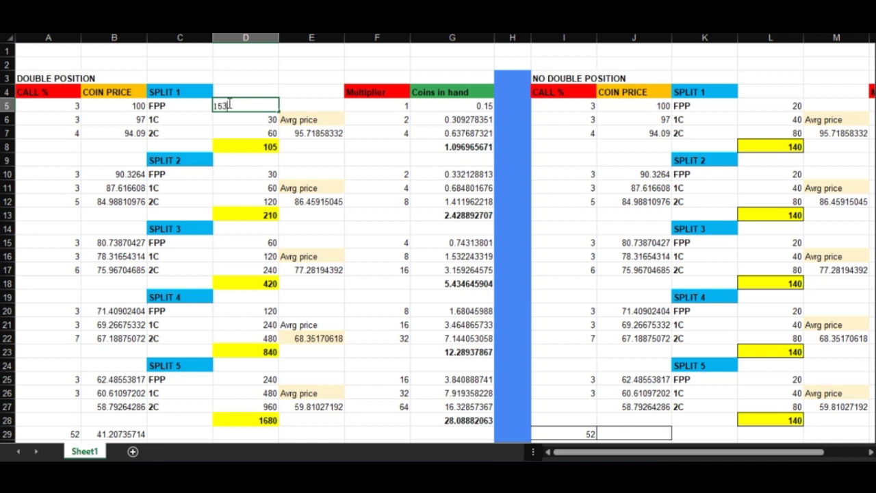
{"action": "type", "text": "0"}
{"action": "key", "text": "Return"}
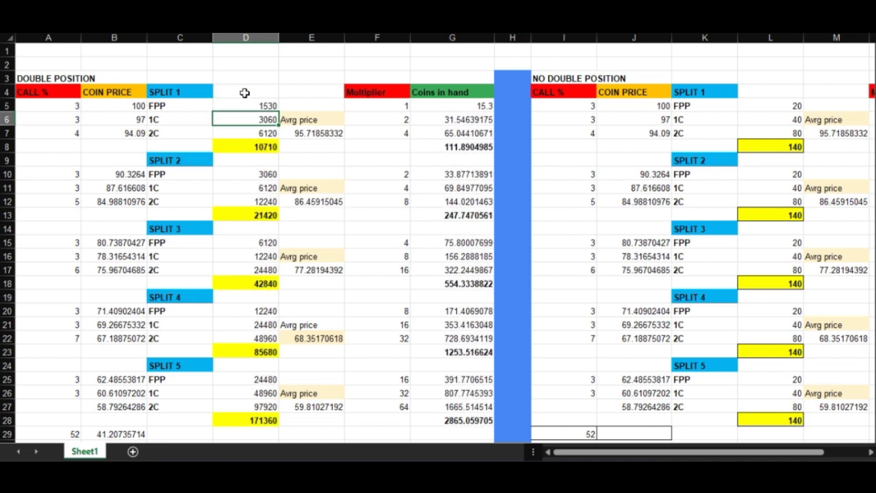
{"action": "left_click", "coordinate": [299, 147]}
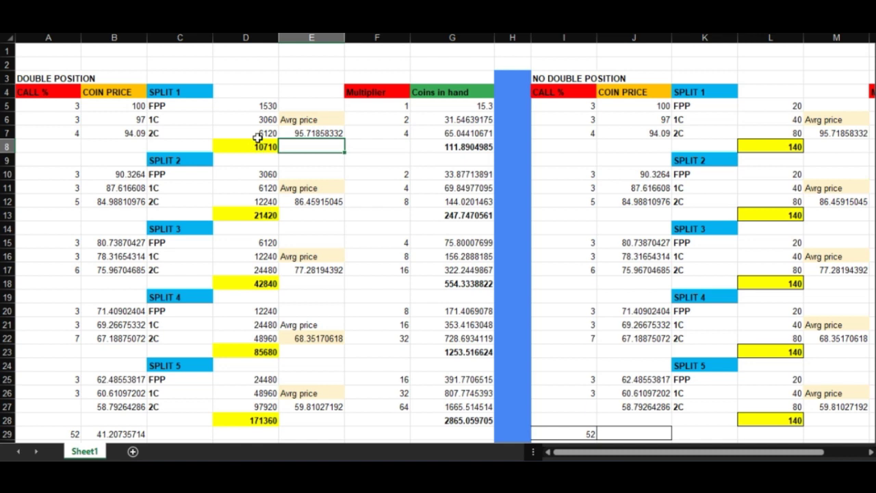
Replace Split 1's first purchase (FPP) amount in the Double Position table with 30
{"action": "double_click", "coordinate": [263, 108]}
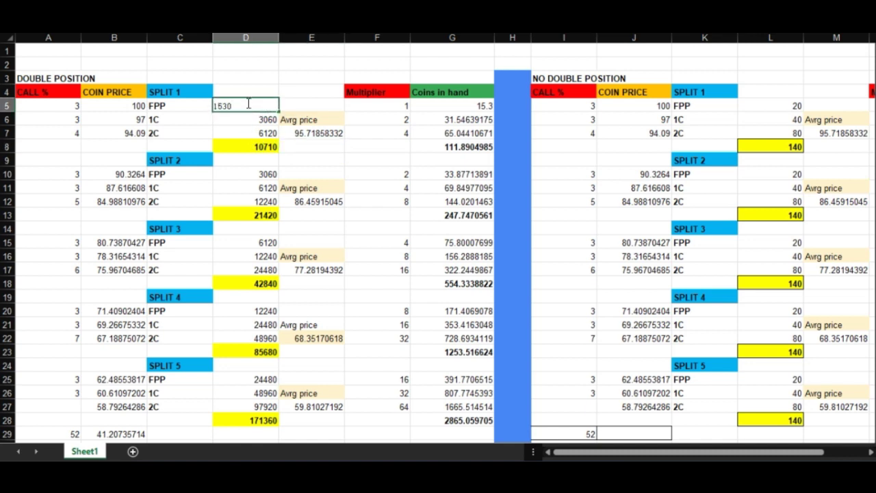
{"action": "double_click", "coordinate": [249, 104]}
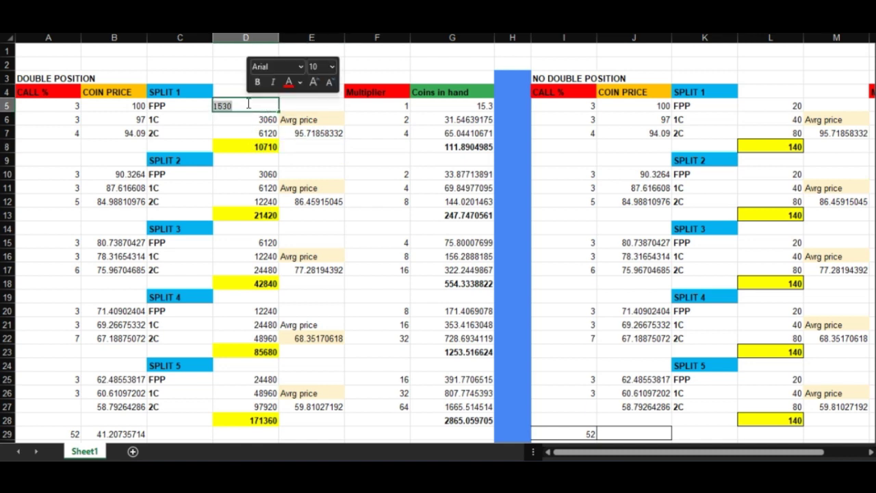
{"action": "type", "text": "3"}
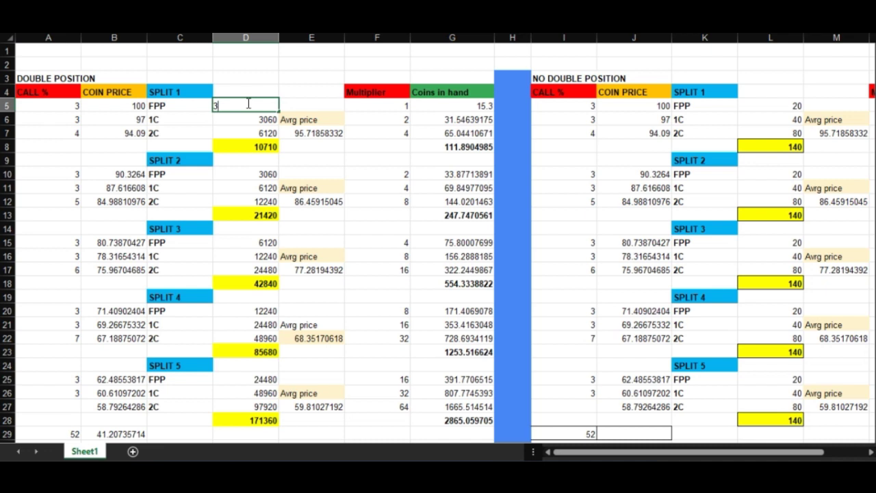
{"action": "key", "text": "ctrl+Return"}
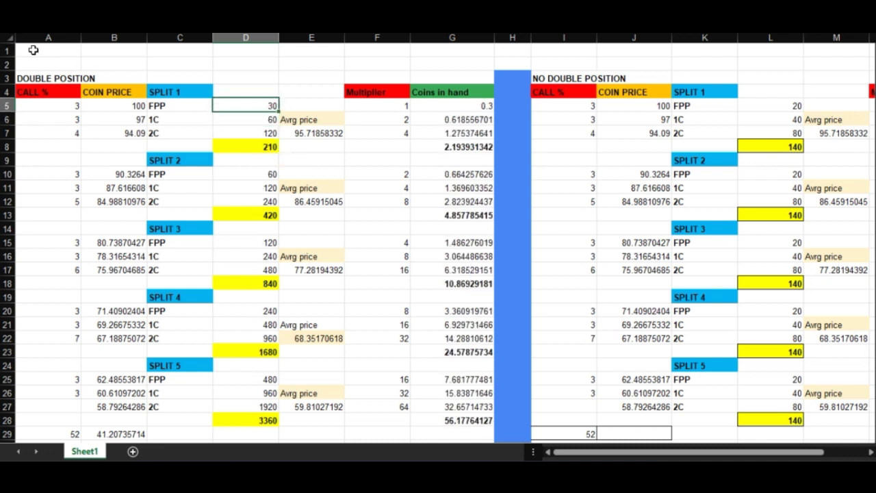
Go through the recalculated purchase amounts and totals of Split 1 to Split 3 in the Double Position table
{"action": "key", "text": "Down"}
{"action": "key", "text": "Down"}
{"action": "key", "text": "Down"}
{"action": "key", "text": "Down"}
{"action": "key", "text": "Down"}
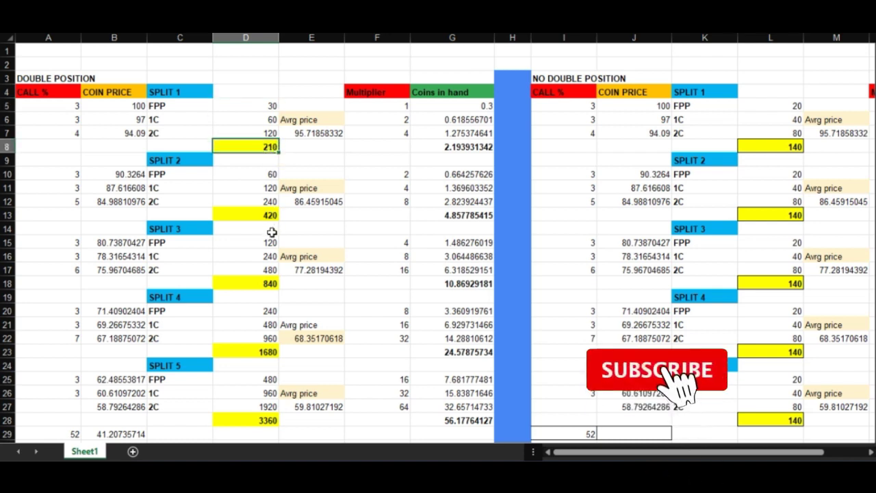
{"action": "key", "text": "Down"}
{"action": "key", "text": "Down"}
{"action": "key", "text": "Down"}
{"action": "key", "text": "Down"}
{"action": "key", "text": "Down"}
{"action": "key", "text": "Down"}
{"action": "key", "text": "Down"}
{"action": "key", "text": "Down"}
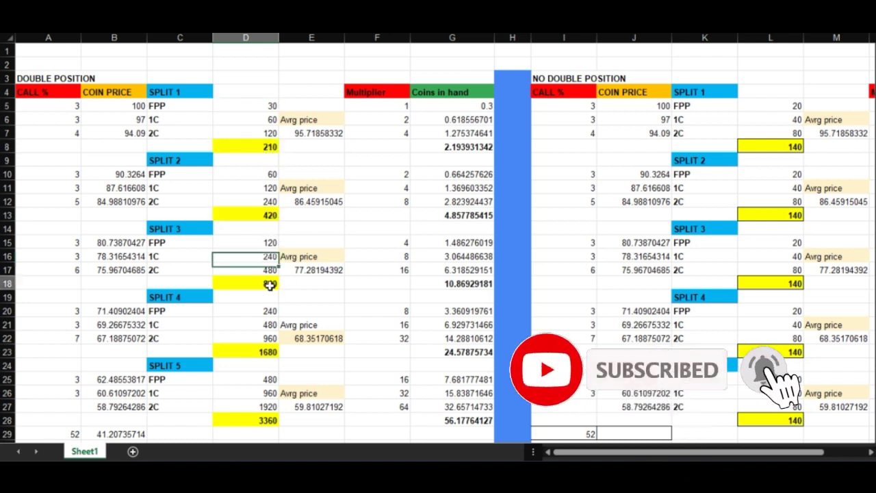
Review the Double Position totals in reverse order, from Split 5 through Split 4 to Split 3
{"action": "left_click", "coordinate": [271, 420]}
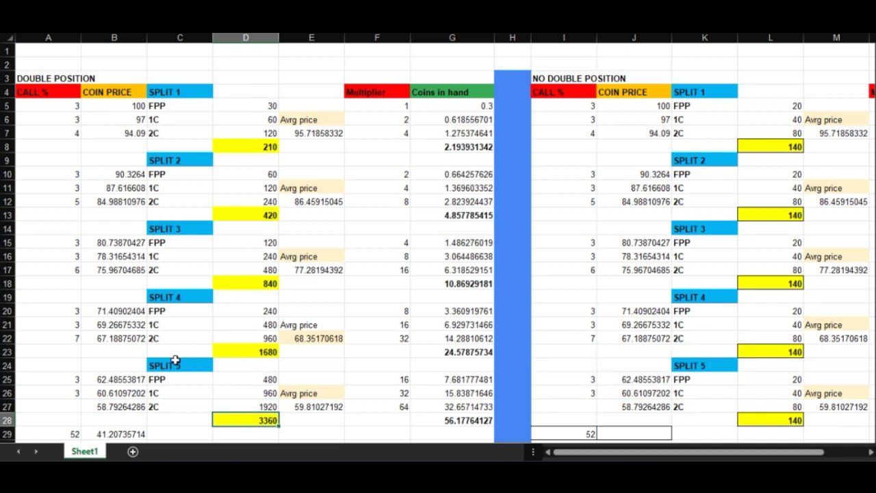
{"action": "left_click", "coordinate": [269, 352]}
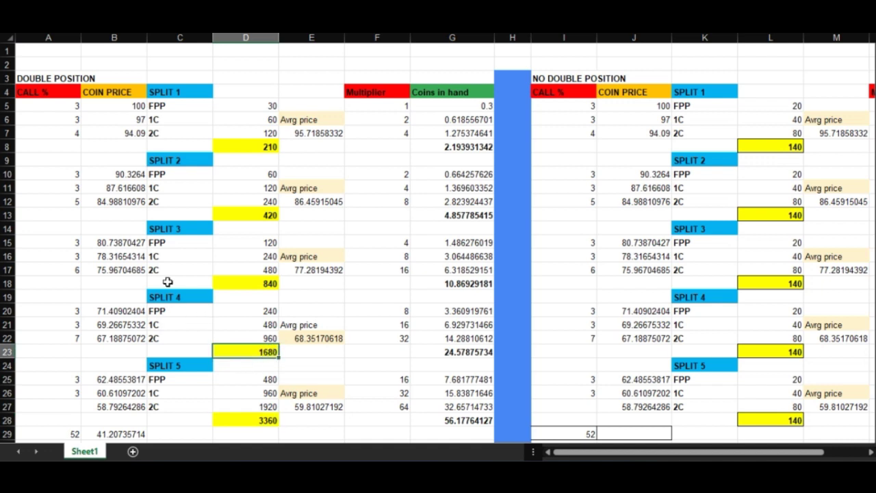
{"action": "left_click", "coordinate": [266, 284]}
{"action": "key", "text": "Return"}
{"action": "left_click", "coordinate": [266, 284]}
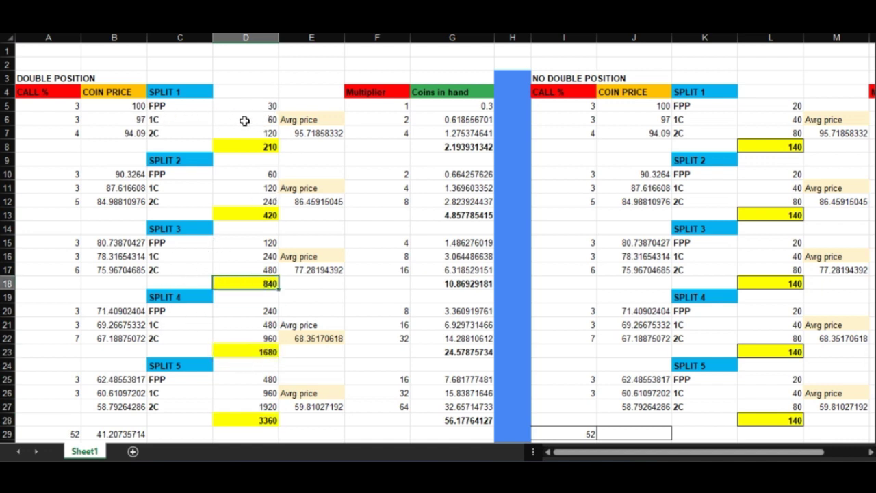
Set Split 1's first purchase (FPP) amount in the Double Position table to 100
{"action": "left_click", "coordinate": [272, 108]}
{"action": "type", "text": "30"}
{"action": "double_click", "coordinate": [255, 106]}
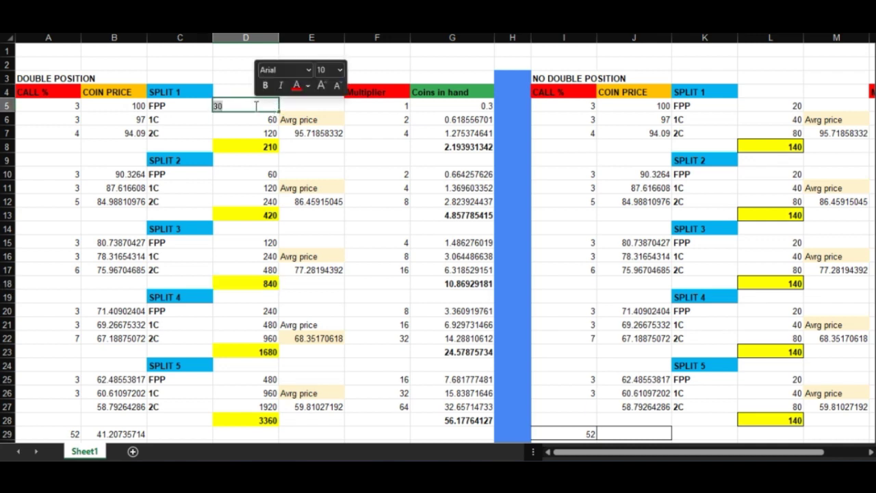
{"action": "type", "text": "1"}
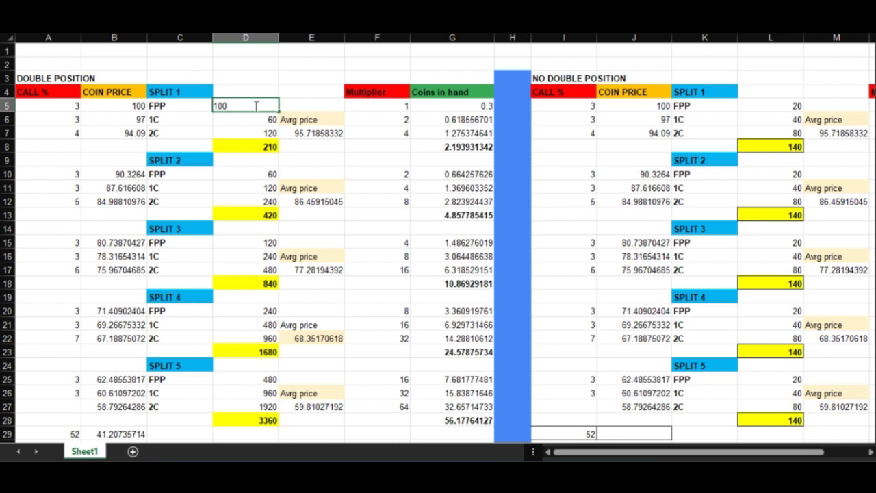
{"action": "type", "text": "00"}
{"action": "key", "text": "Return"}
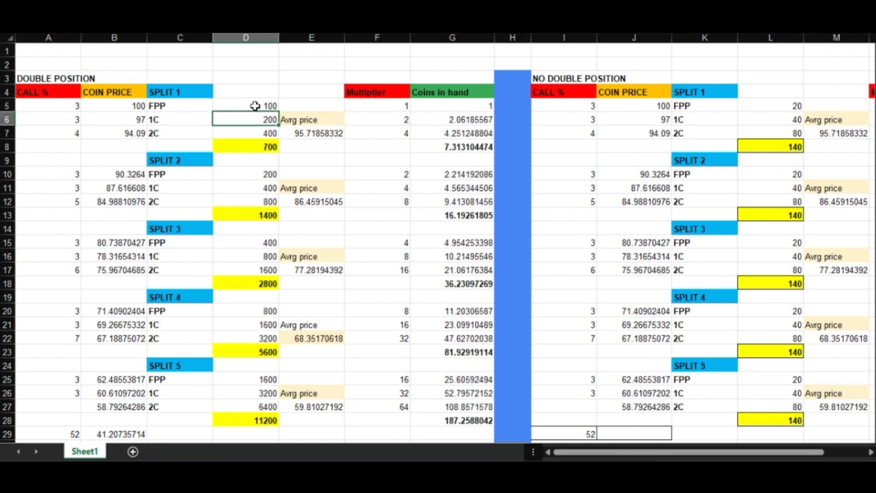
Review the Double Position totals for Split 1 to Split 3 based on the 100 first purchase amount
{"action": "left_click", "coordinate": [264, 146]}
{"action": "left_click", "coordinate": [268, 226]}
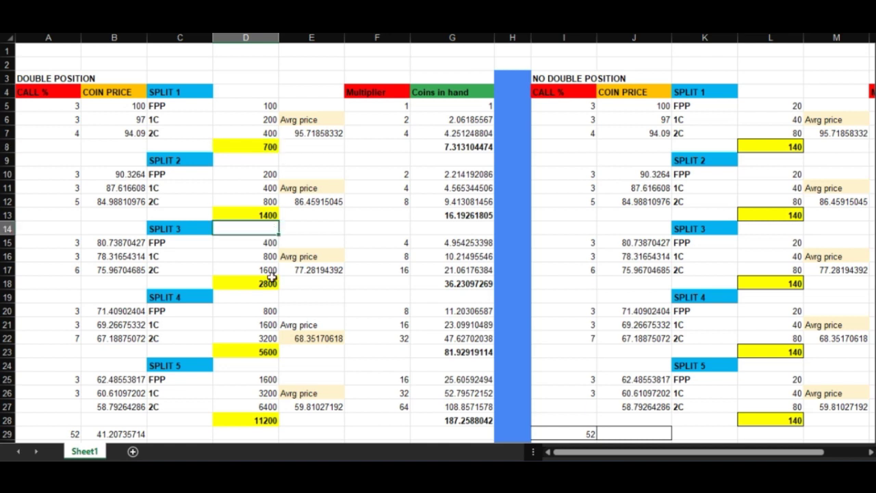
{"action": "left_click", "coordinate": [266, 283]}
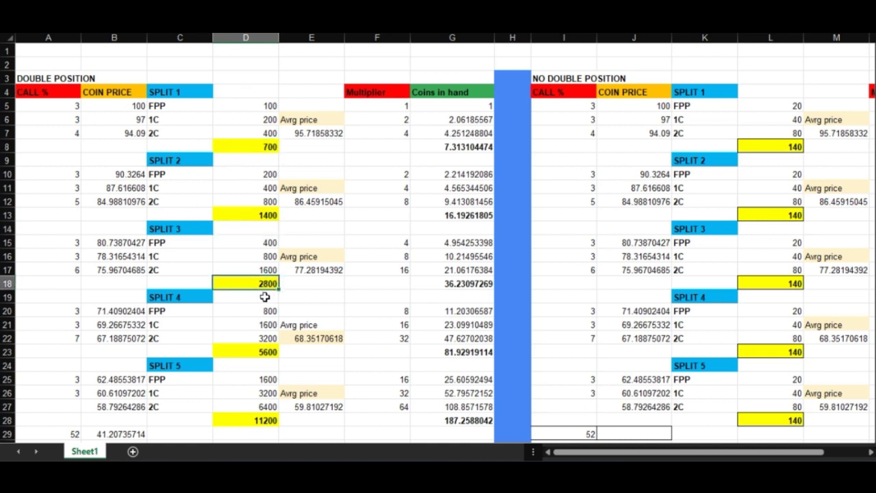
Examine Split 1's first purchase amount and total in the No Double Position table
{"action": "left_click_drag", "start_coordinate": [620, 452], "coordinate": [664, 449]}
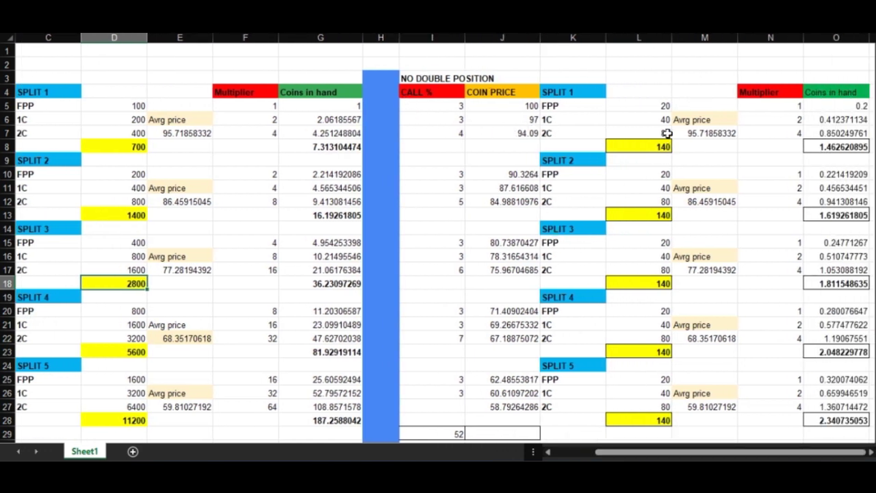
{"action": "left_click", "coordinate": [657, 105]}
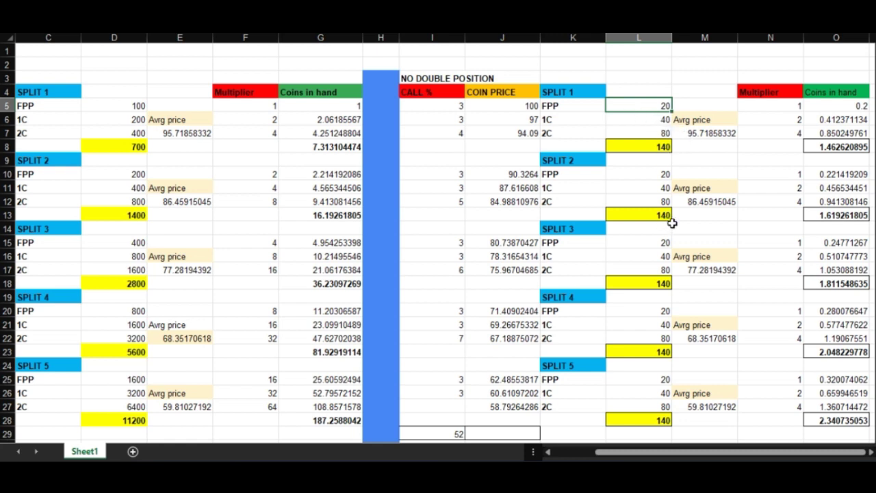
{"action": "left_click", "coordinate": [651, 148]}
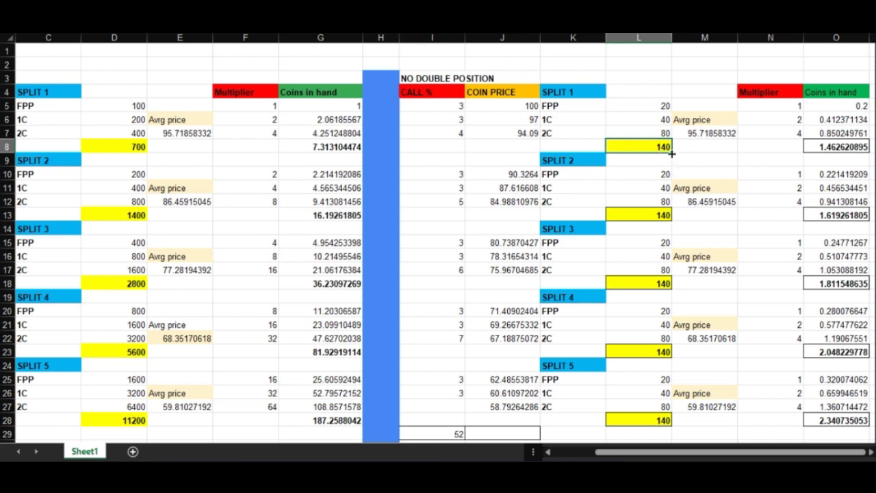
Set Split 1's first purchase (FPP) amount in the No Double Position table to 15
{"action": "double_click", "coordinate": [664, 108]}
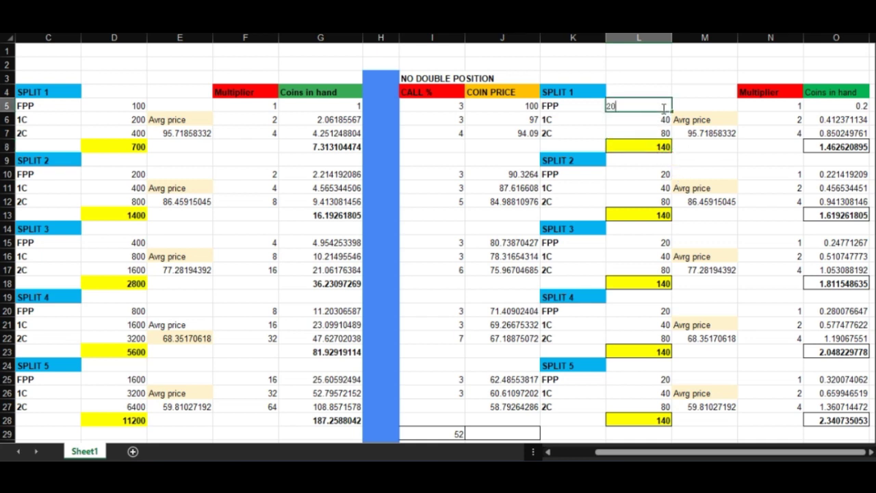
{"action": "double_click", "coordinate": [664, 108]}
{"action": "type", "text": "1"}
{"action": "key", "text": "Return"}
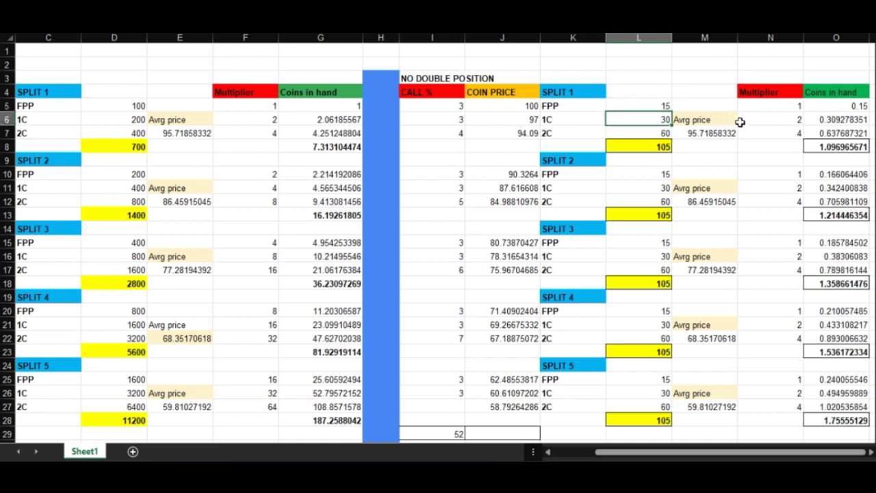
Review the No Double Position totals for each split, from Split 1 through Split 5
{"action": "left_click", "coordinate": [659, 146]}
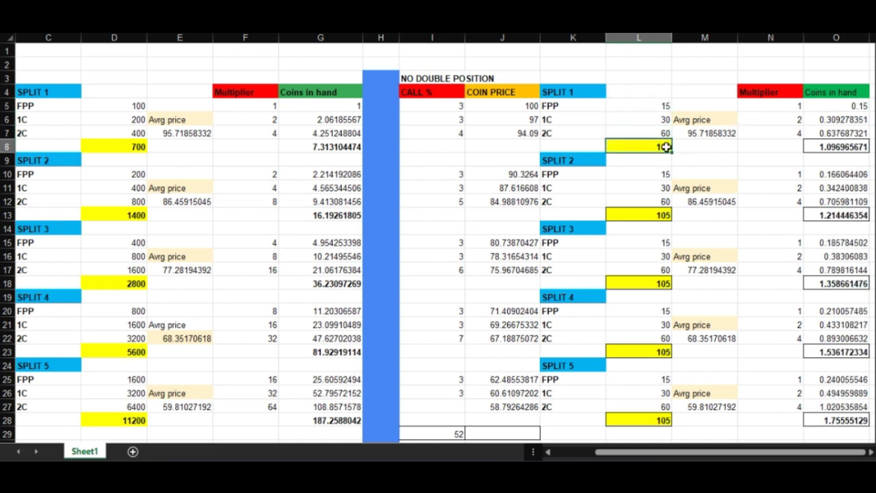
{"action": "left_click", "coordinate": [661, 217]}
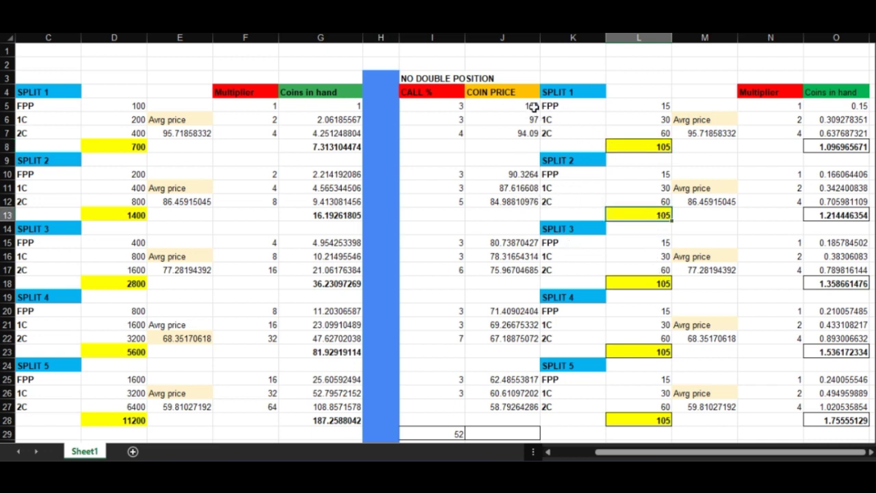
{"action": "left_click", "coordinate": [632, 158]}
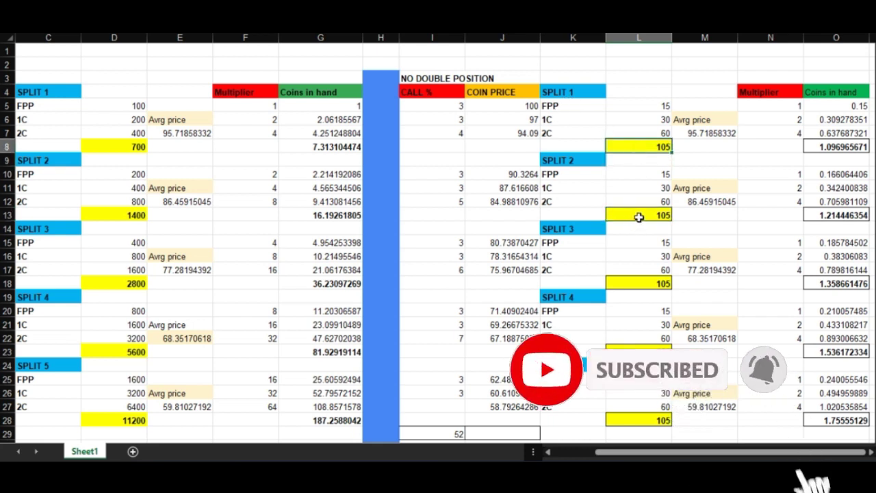
{"action": "left_click", "coordinate": [640, 215]}
{"action": "left_click", "coordinate": [643, 282]}
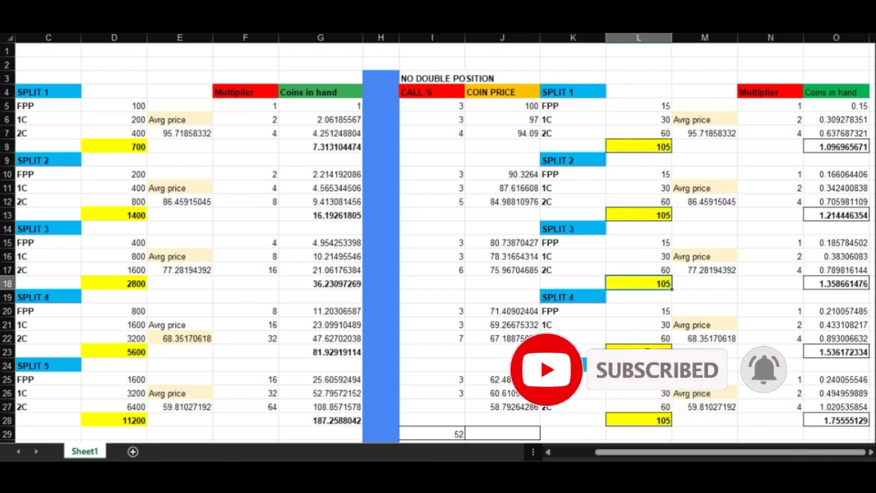
{"action": "left_click", "coordinate": [641, 351]}
{"action": "left_click", "coordinate": [647, 420]}
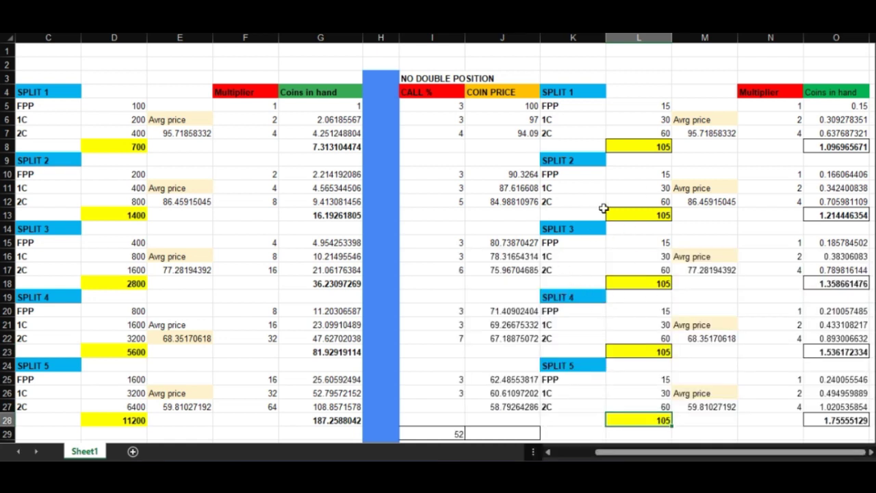
Recheck the No Double Position totals from Split 1 to Split 5, and examine Split 1's call percentages
{"action": "left_click", "coordinate": [661, 147]}
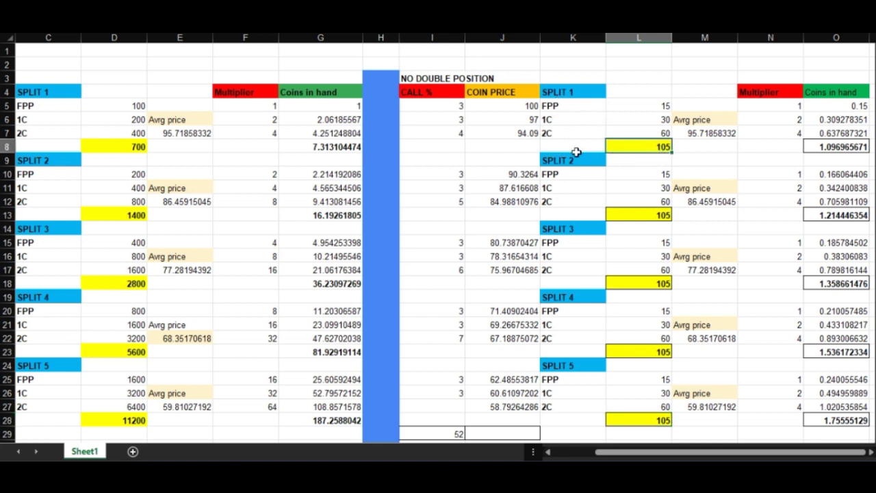
{"action": "left_click", "coordinate": [644, 218]}
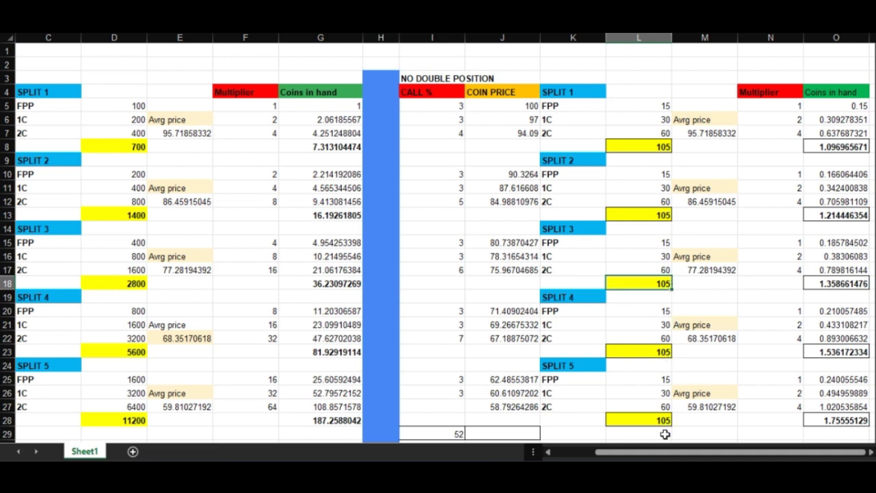
{"action": "left_click", "coordinate": [641, 422]}
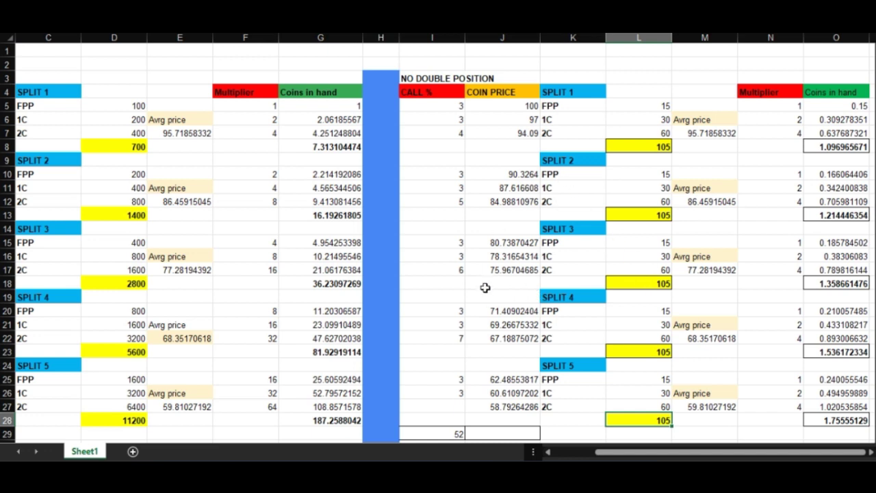
{"action": "left_click", "coordinate": [458, 104]}
{"action": "left_click", "coordinate": [458, 119]}
{"action": "left_click", "coordinate": [456, 134]}
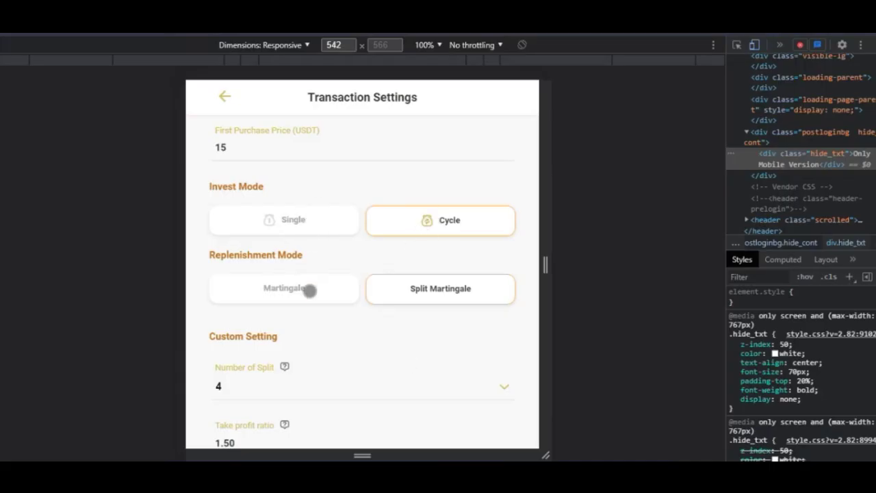
Switch to the trading bot's Transaction Settings page and set Number of Split to 5
{"action": "scroll", "coordinate": [295, 293], "scroll_direction": "down", "scroll_amount": 2}
{"action": "left_click", "coordinate": [251, 258]}
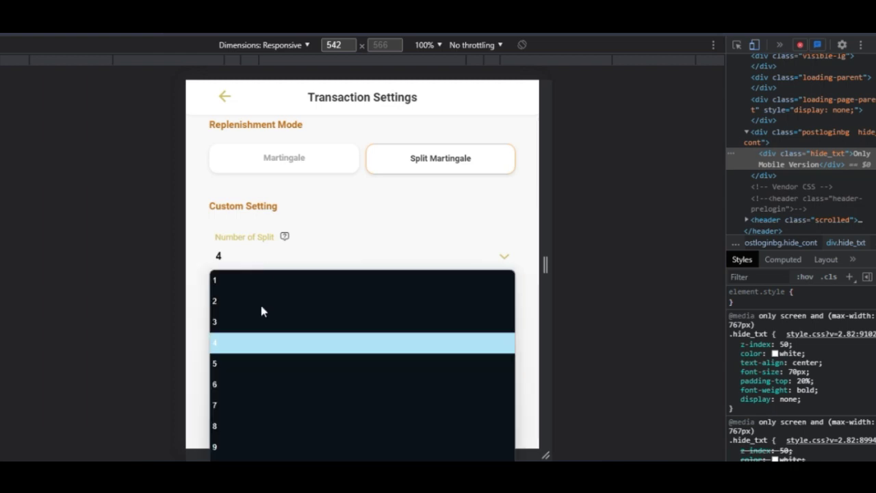
{"action": "left_click", "coordinate": [236, 362]}
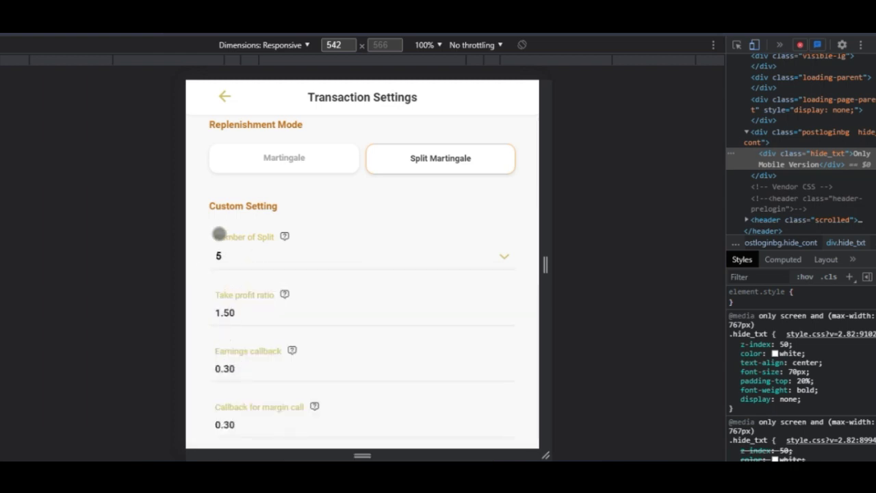
Set the take profit ratio in the Custom Setting section to 2
{"action": "scroll", "coordinate": [231, 281], "scroll_direction": "down", "scroll_amount": 2}
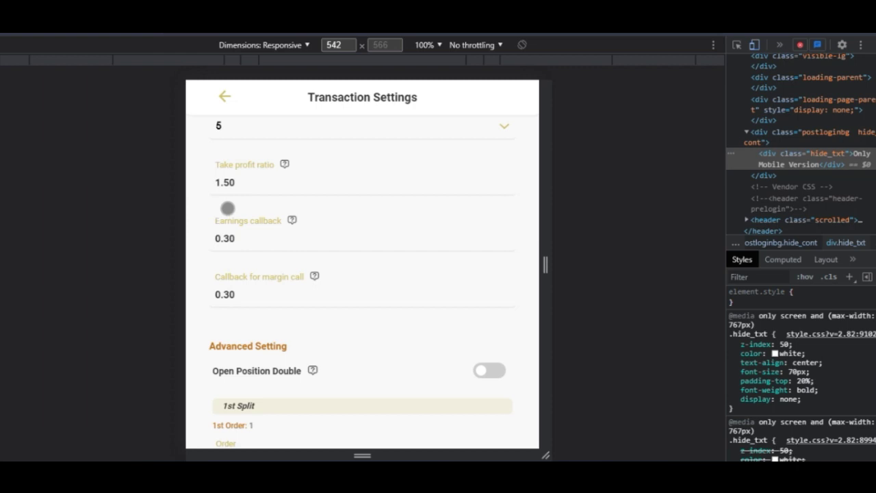
{"action": "left_click", "coordinate": [252, 183]}
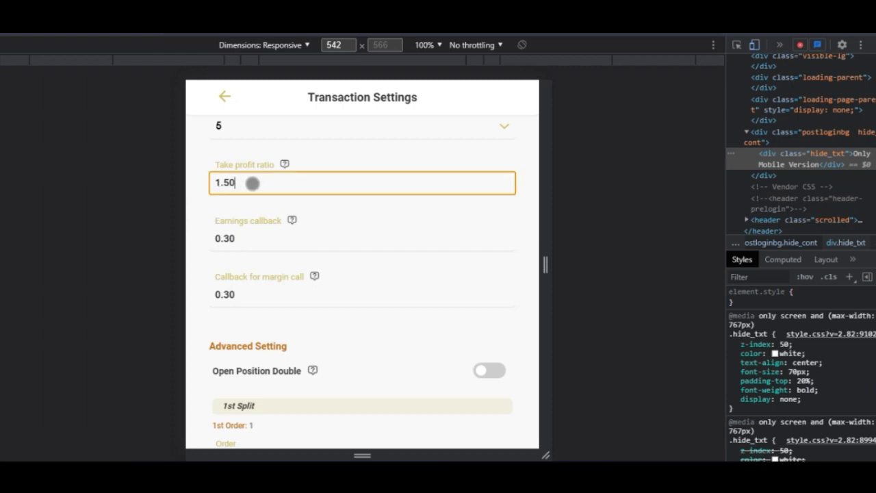
{"action": "key", "text": "BackSpace"}
{"action": "key", "text": "BackSpace"}
{"action": "type", "text": "2"}
{"action": "left_click", "coordinate": [281, 235]}
{"action": "left_click", "coordinate": [229, 184]}
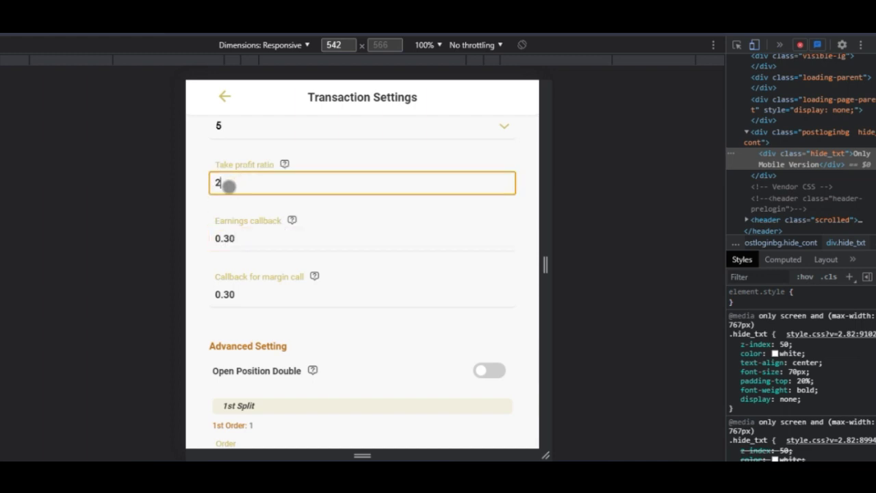
{"action": "left_click", "coordinate": [218, 228]}
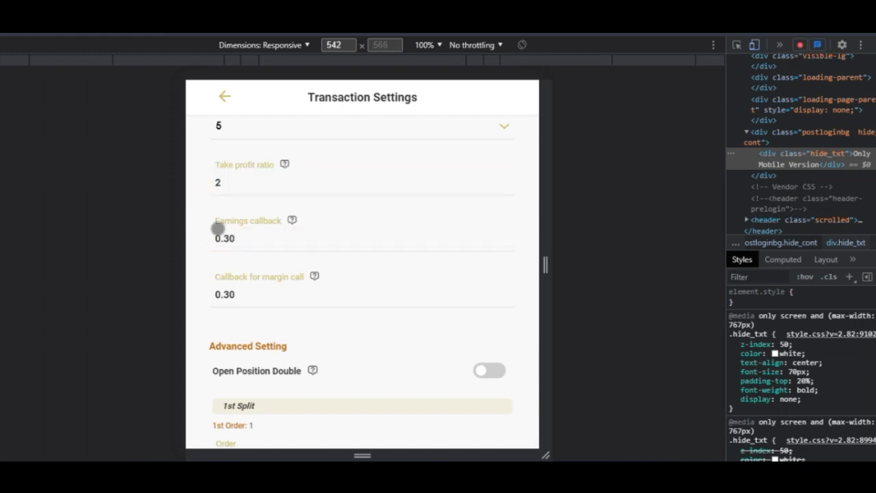
Check the First Purchase Price (USDT) field against the Number of Split and take profit settings
{"action": "scroll", "coordinate": [218, 233], "scroll_direction": "up", "scroll_amount": 5}
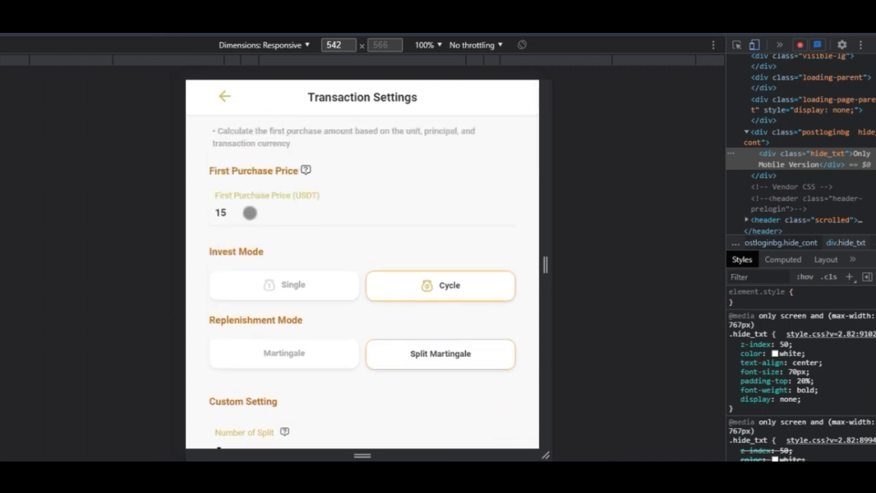
{"action": "left_click", "coordinate": [254, 211]}
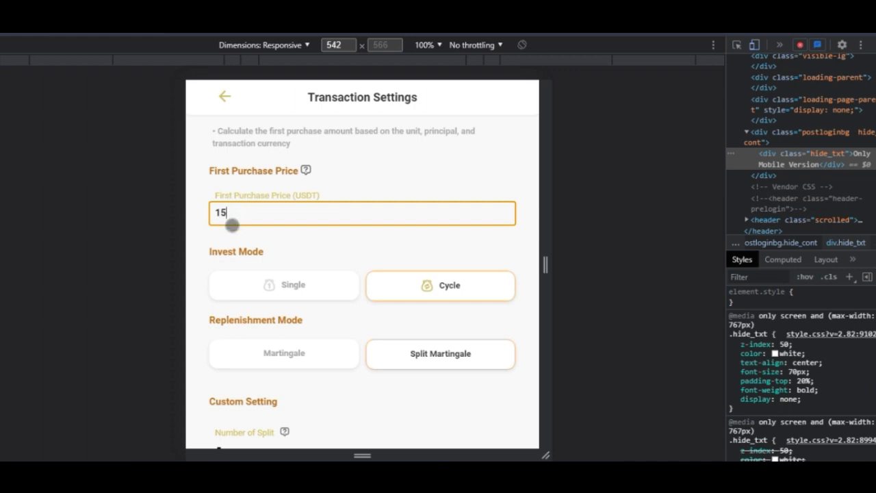
{"action": "scroll", "coordinate": [222, 285], "scroll_direction": "down", "scroll_amount": 2}
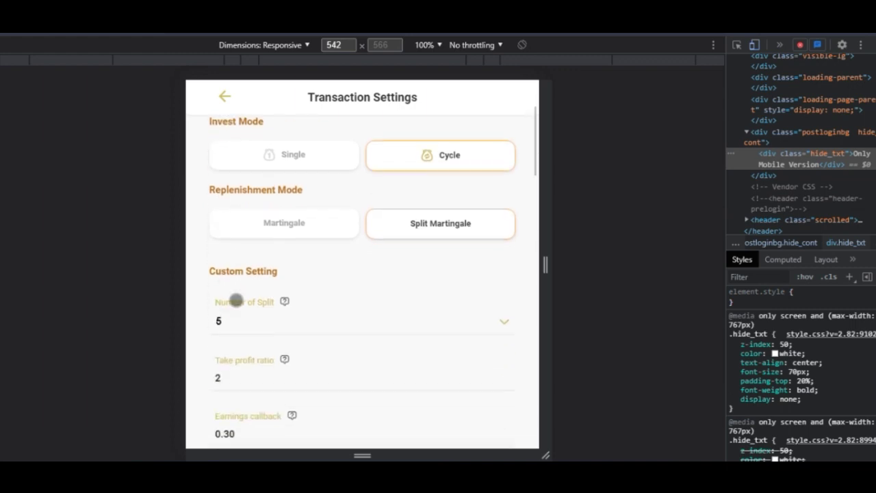
{"action": "scroll", "coordinate": [229, 339], "scroll_direction": "up", "scroll_amount": 2}
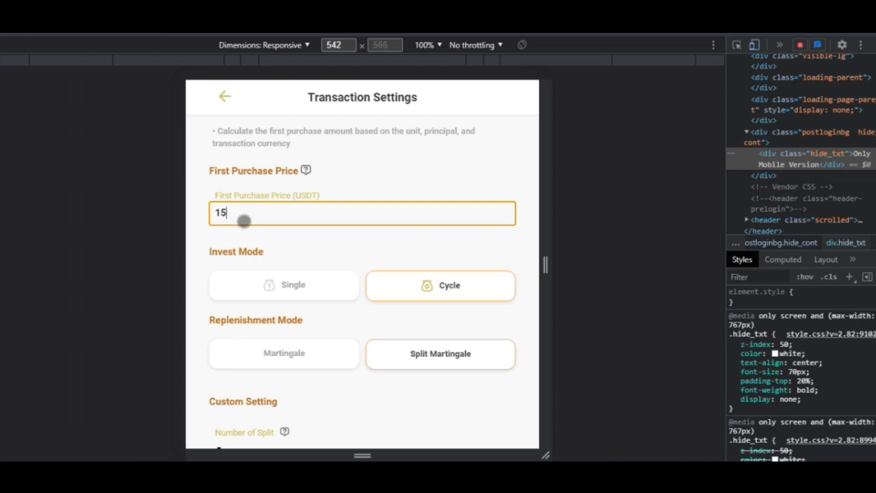
{"action": "left_click", "coordinate": [225, 242]}
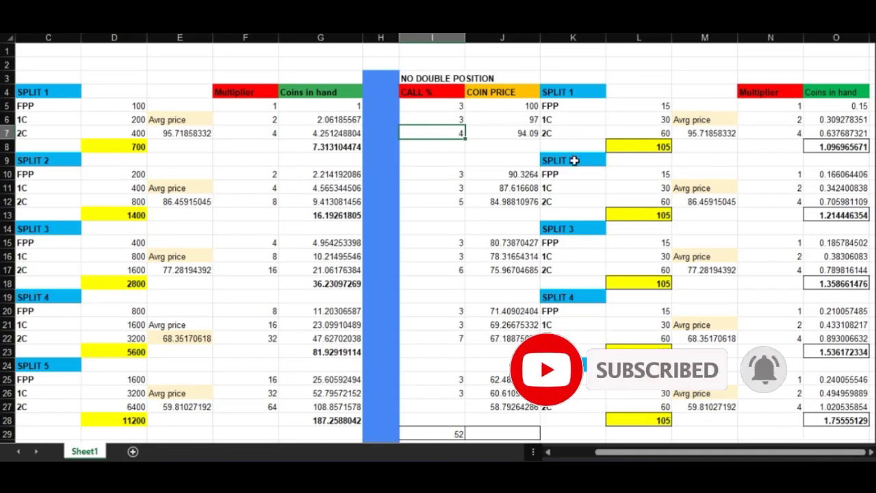
Switch to the spreadsheet and compare the Split 1 and Split 2 totals in the No Double Position table
{"action": "left_click", "coordinate": [550, 134]}
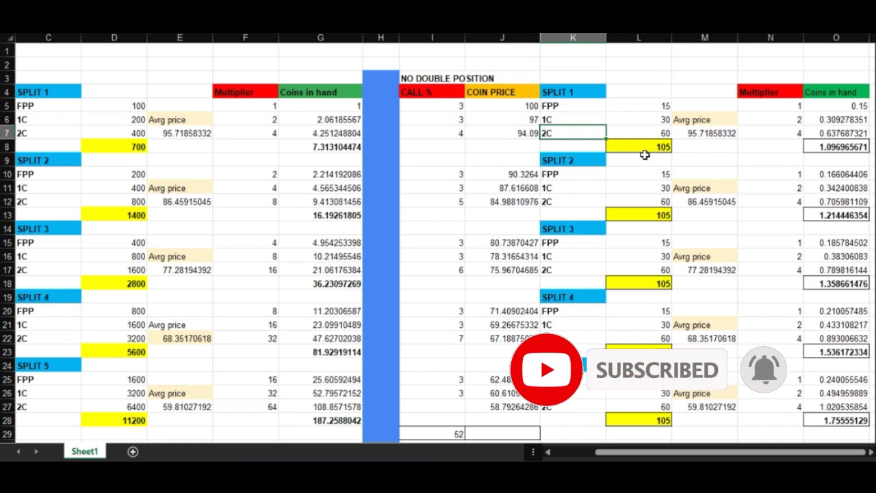
{"action": "left_click", "coordinate": [644, 147]}
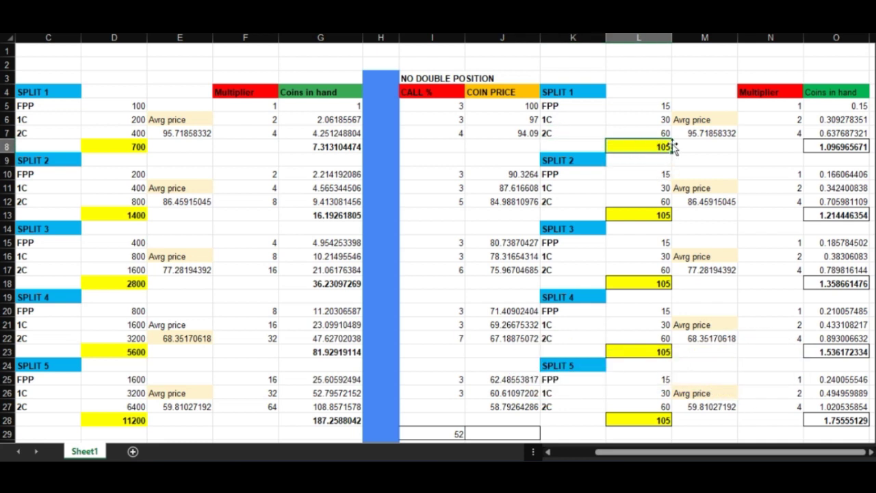
{"action": "left_click", "coordinate": [654, 217]}
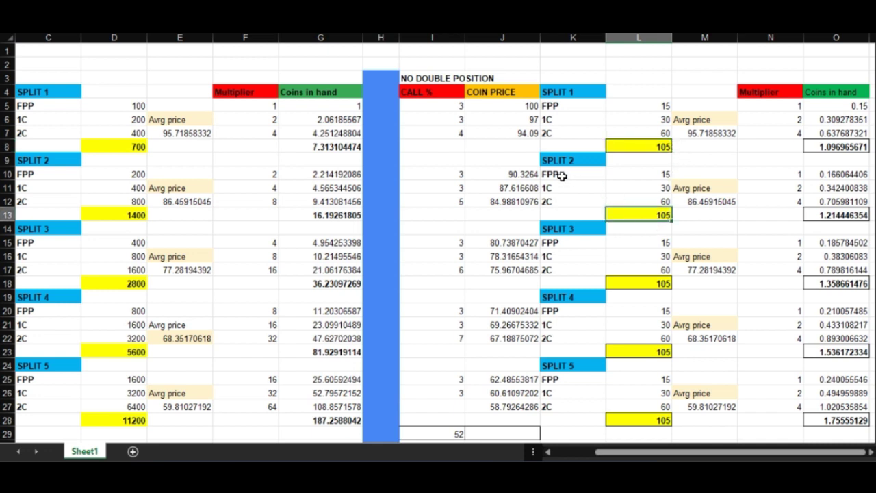
{"action": "left_click", "coordinate": [644, 142]}
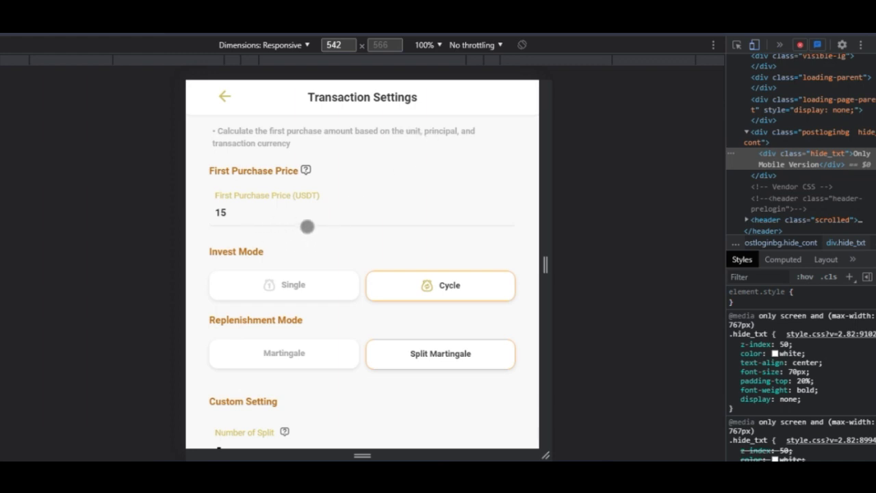
Return to the bot's Transaction Settings page and set the earnings callback to 0.1
{"action": "scroll", "coordinate": [307, 232], "scroll_direction": "down", "scroll_amount": 4}
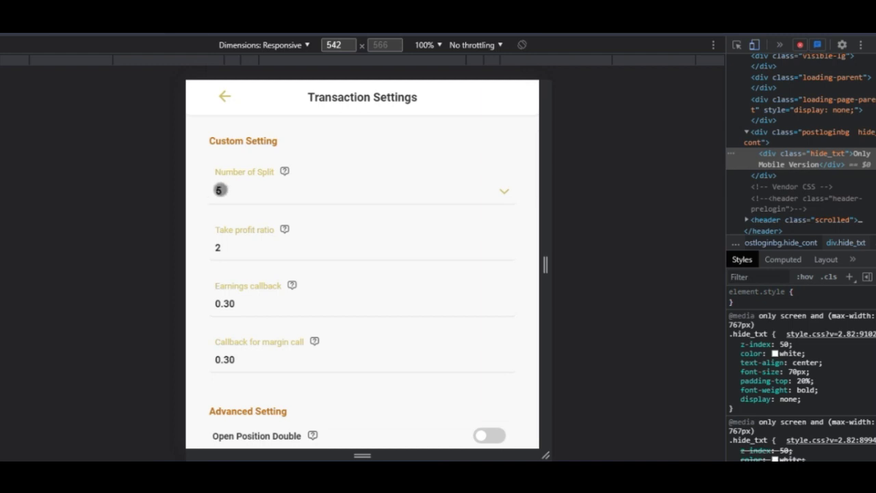
{"action": "scroll", "coordinate": [275, 274], "scroll_direction": "down", "scroll_amount": 1}
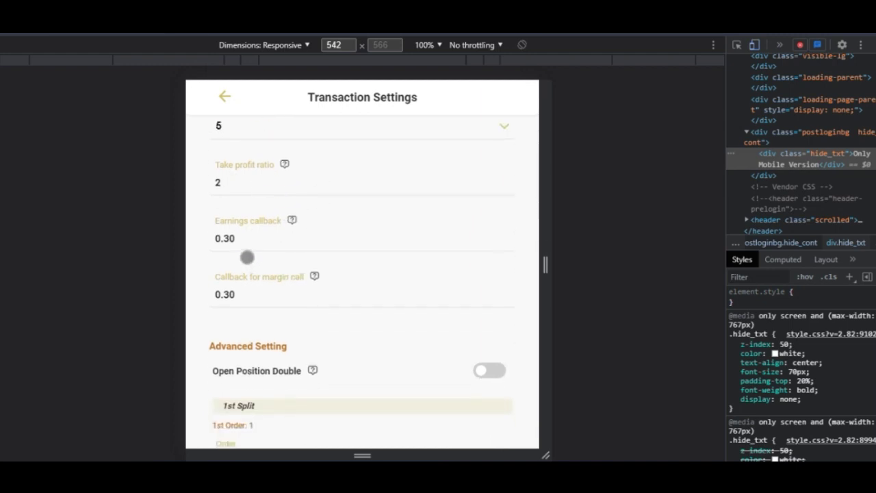
{"action": "left_click", "coordinate": [265, 239]}
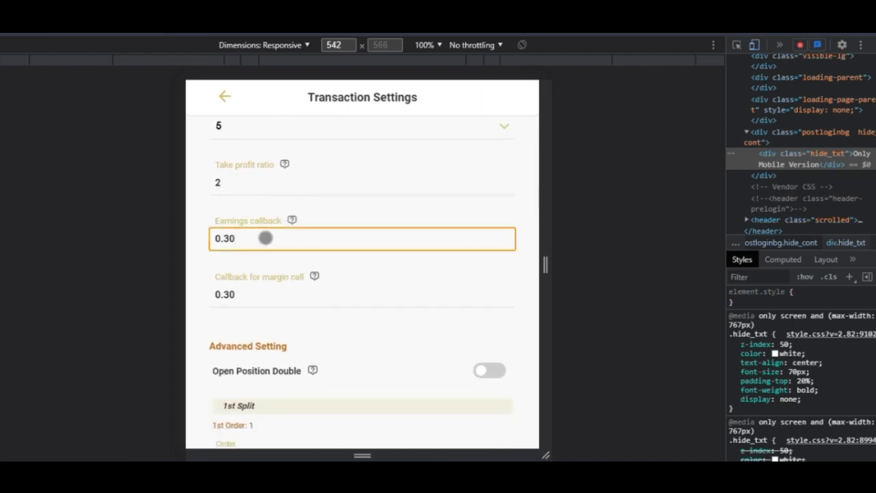
{"action": "key", "text": "BackSpace"}
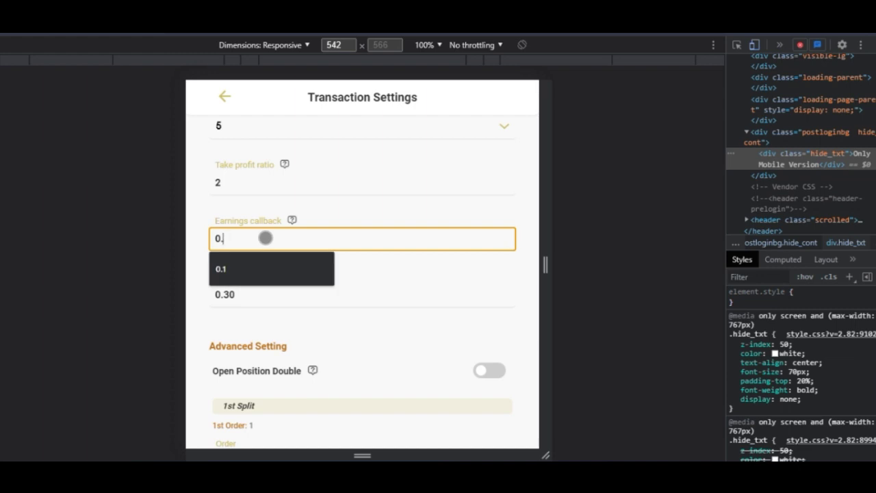
{"action": "left_click", "coordinate": [242, 267]}
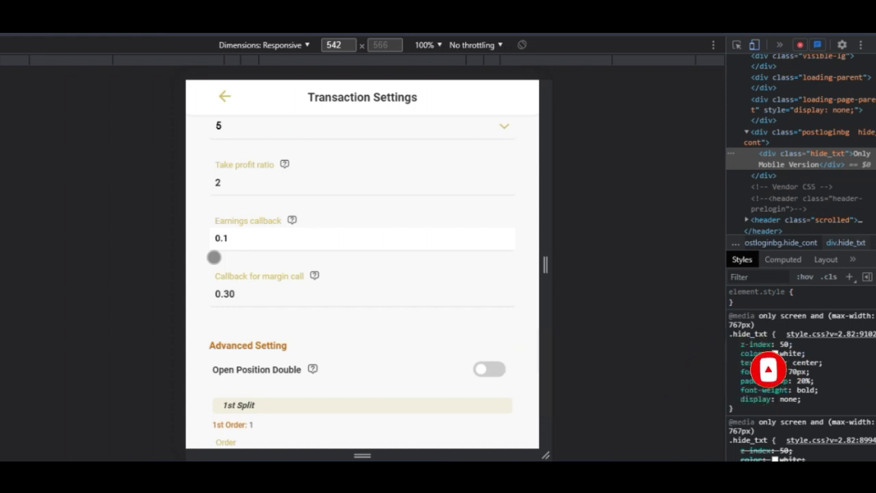
Review the take profit ratio, earnings callback and callback for margin call fields, down to Advanced Setting
{"action": "left_click", "coordinate": [221, 182]}
{"action": "left_click", "coordinate": [237, 241]}
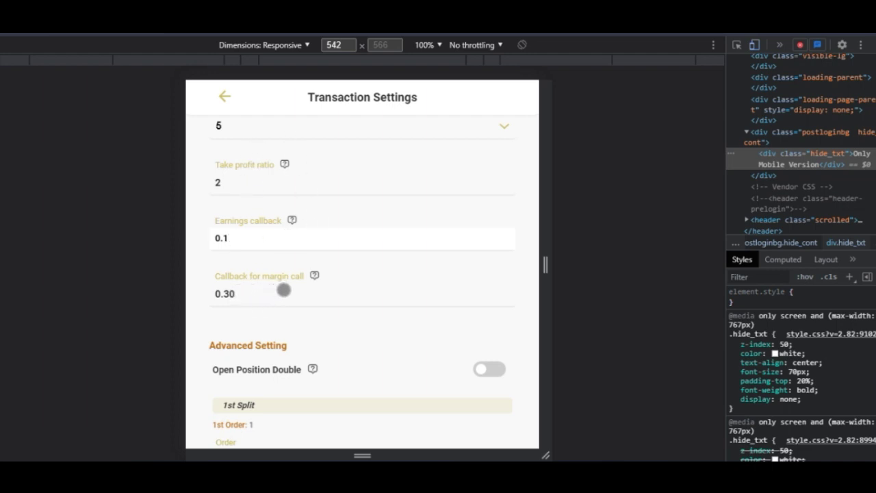
{"action": "left_click", "coordinate": [252, 295]}
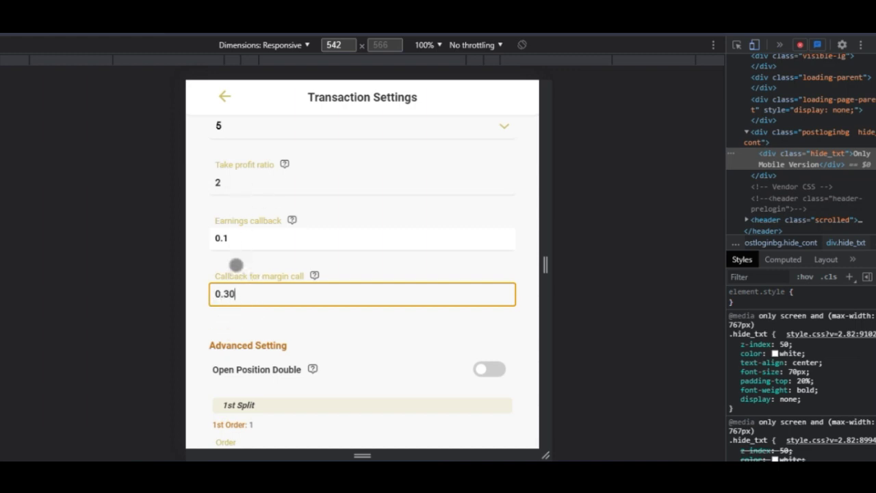
{"action": "left_click", "coordinate": [208, 315]}
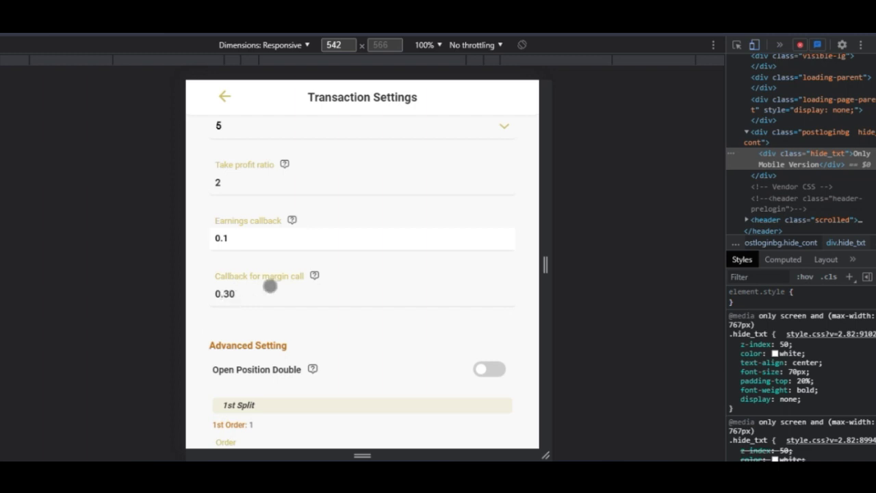
{"action": "scroll", "coordinate": [260, 294], "scroll_direction": "down", "scroll_amount": 2}
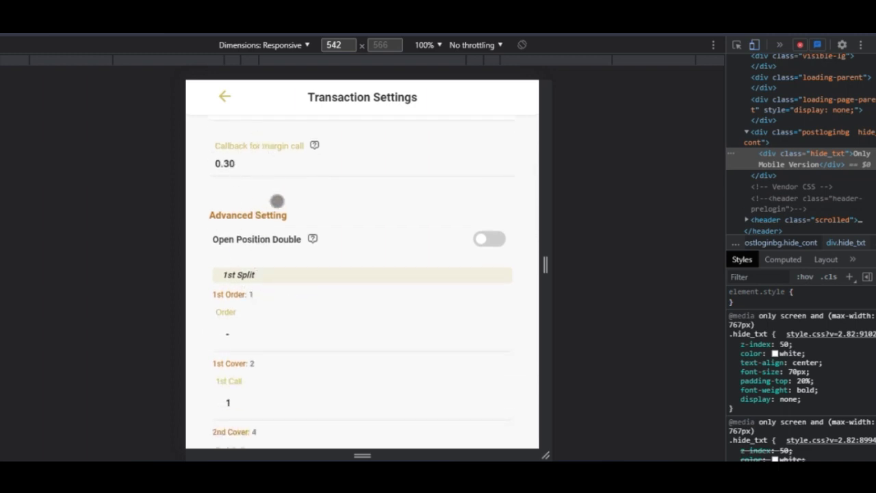
Examine the Open Position Double option and the order and cover call fields of the 1st and 2nd splits in Advanced Setting
{"action": "scroll", "coordinate": [265, 250], "scroll_direction": "down", "scroll_amount": 1}
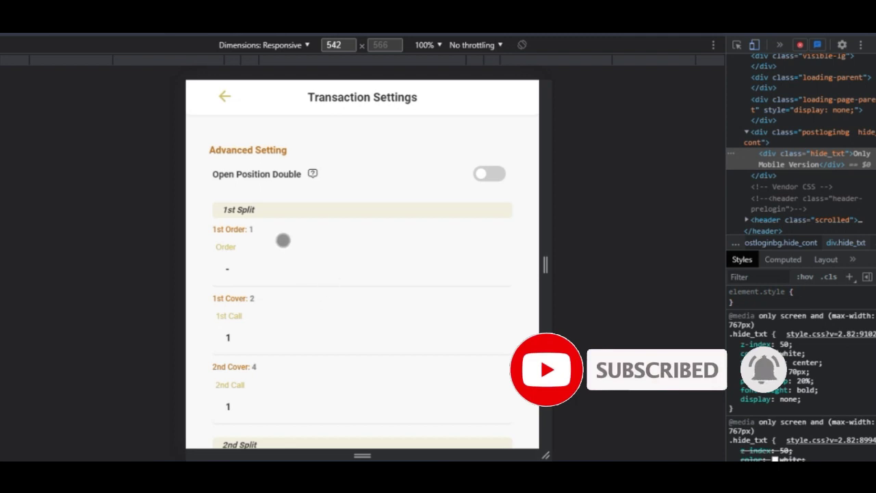
{"action": "scroll", "coordinate": [380, 299], "scroll_direction": "down", "scroll_amount": 1}
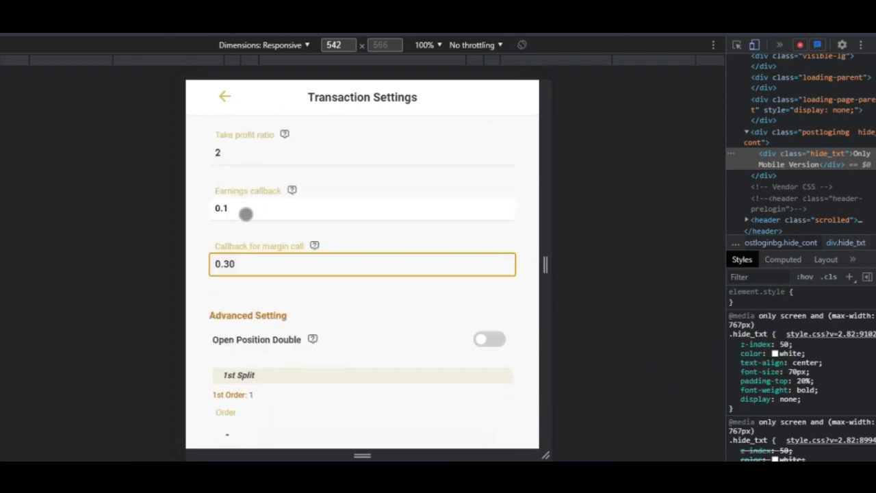
{"action": "scroll", "coordinate": [243, 220], "scroll_direction": "down", "scroll_amount": 4}
{"action": "scroll", "coordinate": [274, 196], "scroll_direction": "up", "scroll_amount": 1}
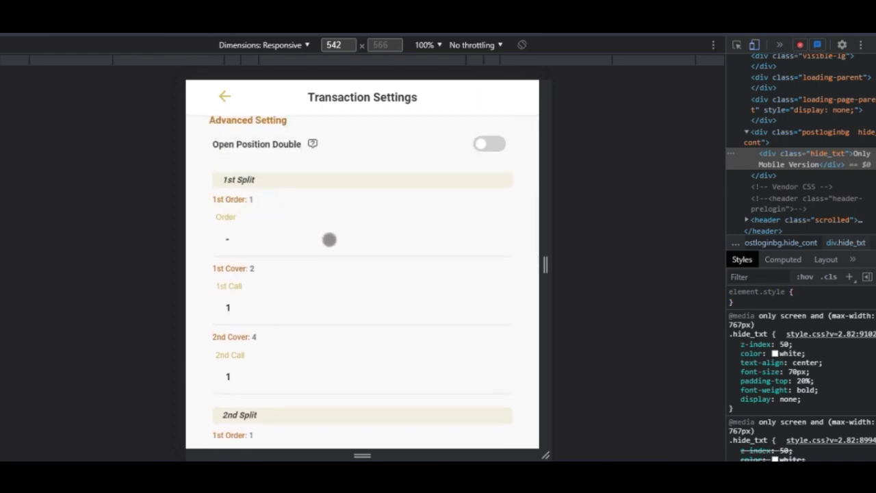
{"action": "scroll", "coordinate": [328, 240], "scroll_direction": "up", "scroll_amount": 7}
{"action": "scroll", "coordinate": [260, 198], "scroll_direction": "down", "scroll_amount": 8}
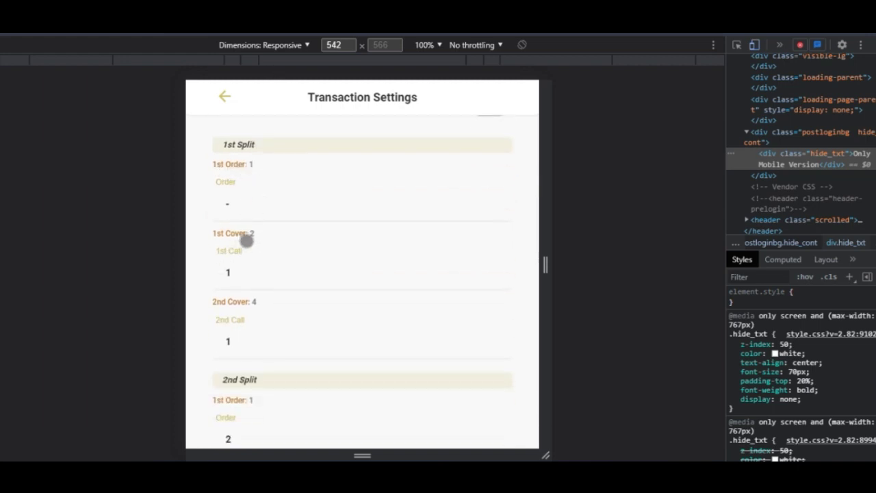
{"action": "scroll", "coordinate": [260, 294], "scroll_direction": "down", "scroll_amount": 2}
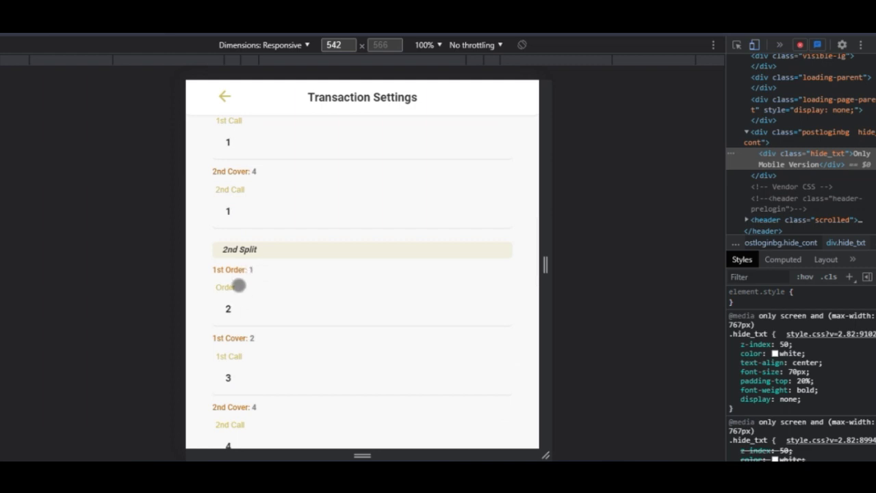
{"action": "scroll", "coordinate": [269, 285], "scroll_direction": "up", "scroll_amount": 4}
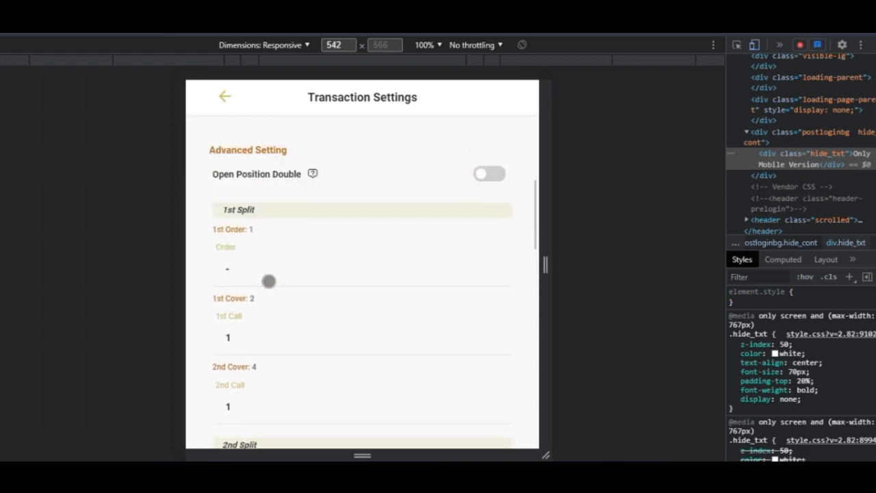
{"action": "scroll", "coordinate": [254, 282], "scroll_direction": "down", "scroll_amount": 1}
{"action": "scroll", "coordinate": [253, 278], "scroll_direction": "up", "scroll_amount": 1}
{"action": "scroll", "coordinate": [256, 283], "scroll_direction": "down", "scroll_amount": 1}
{"action": "scroll", "coordinate": [256, 283], "scroll_direction": "down", "scroll_amount": 2}
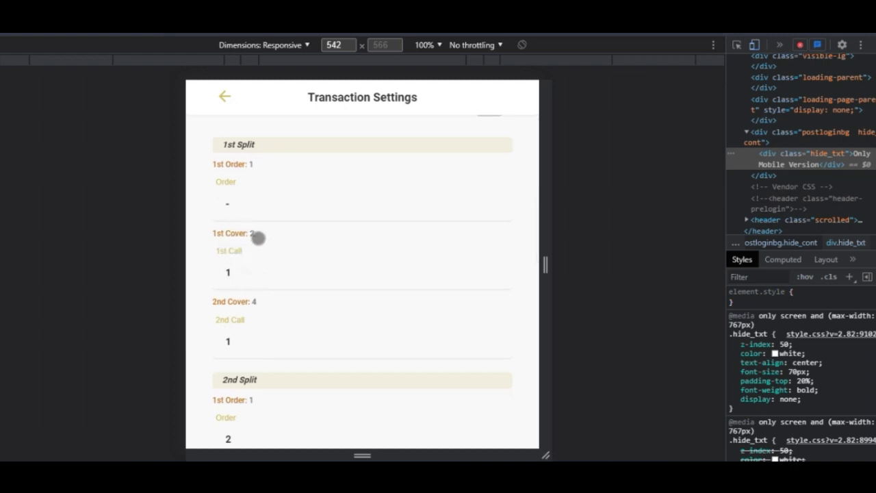
Set the 1st Split's 1st Call to 3 and its 2nd Call to 4
{"action": "left_click", "coordinate": [248, 276]}
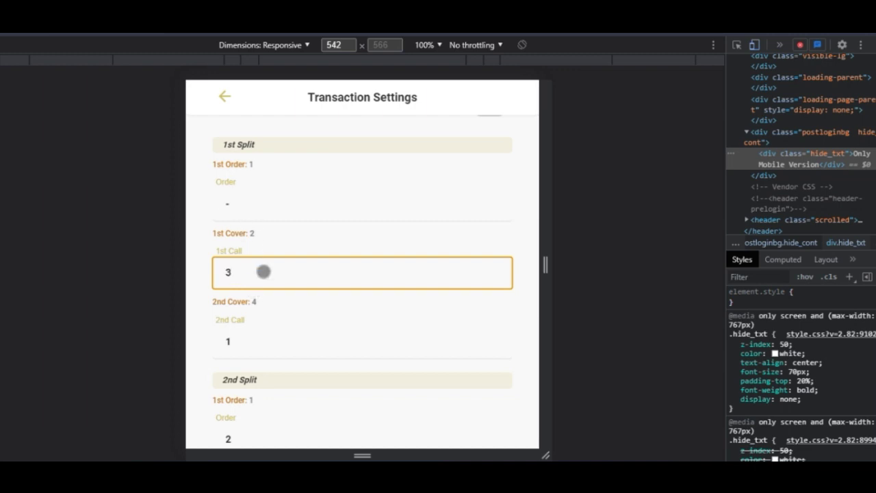
{"action": "left_click", "coordinate": [250, 340]}
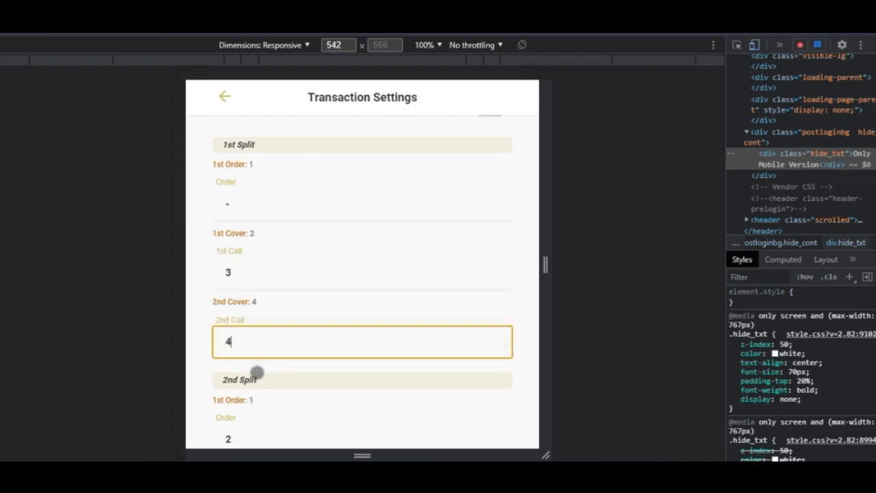
Set the 2nd Split's Order to 3, 1st Call to 3 and 2nd Call to 5
{"action": "scroll", "coordinate": [253, 352], "scroll_direction": "down", "scroll_amount": 2}
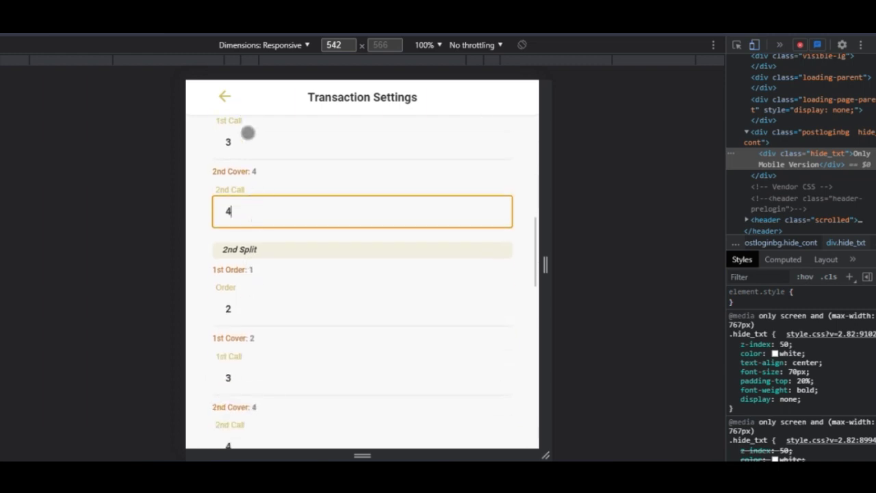
{"action": "scroll", "coordinate": [271, 191], "scroll_direction": "down", "scroll_amount": 1}
{"action": "left_click", "coordinate": [253, 238]}
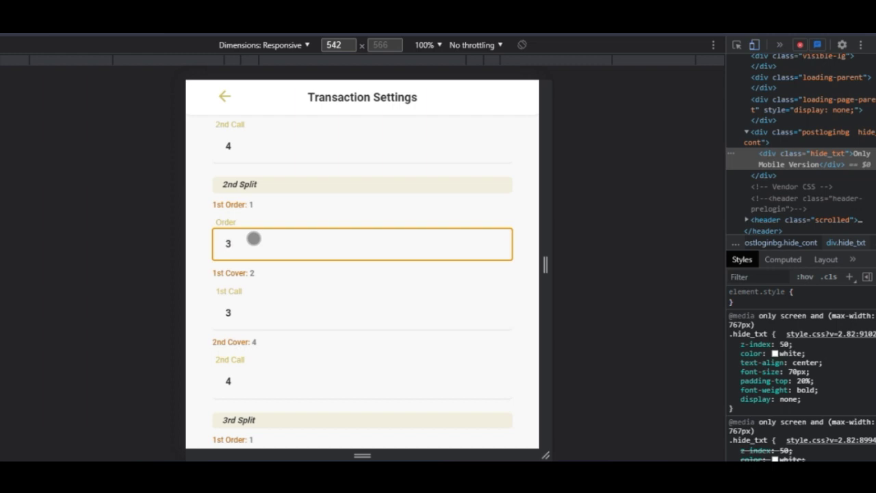
{"action": "left_click", "coordinate": [248, 305]}
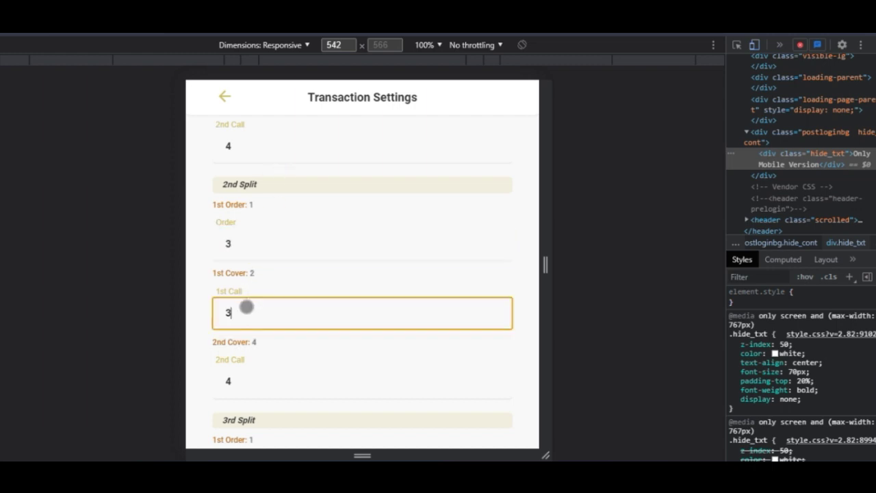
{"action": "scroll", "coordinate": [260, 310], "scroll_direction": "down", "scroll_amount": 2}
{"action": "scroll", "coordinate": [271, 302], "scroll_direction": "up", "scroll_amount": 1}
{"action": "left_click", "coordinate": [249, 315]}
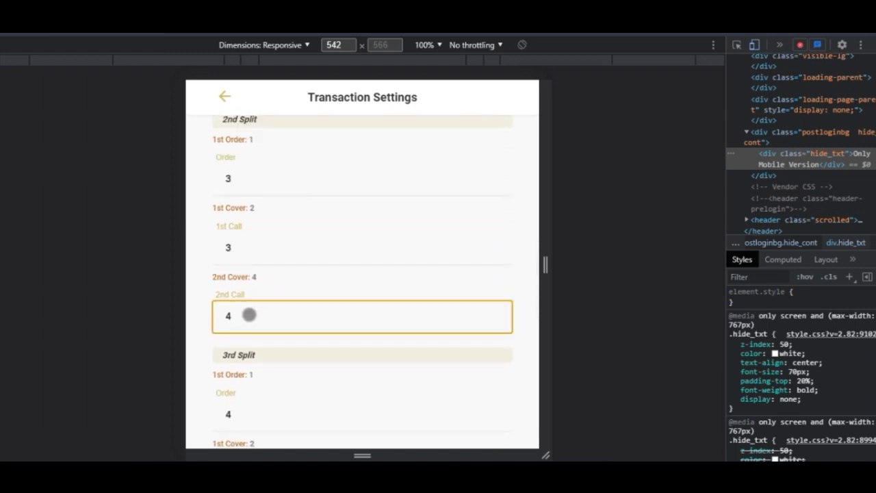
{"action": "type", "text": "5"}
Review the order and call values of all the splits, from the 1st down to the 5th
{"action": "left_click", "coordinate": [214, 256]}
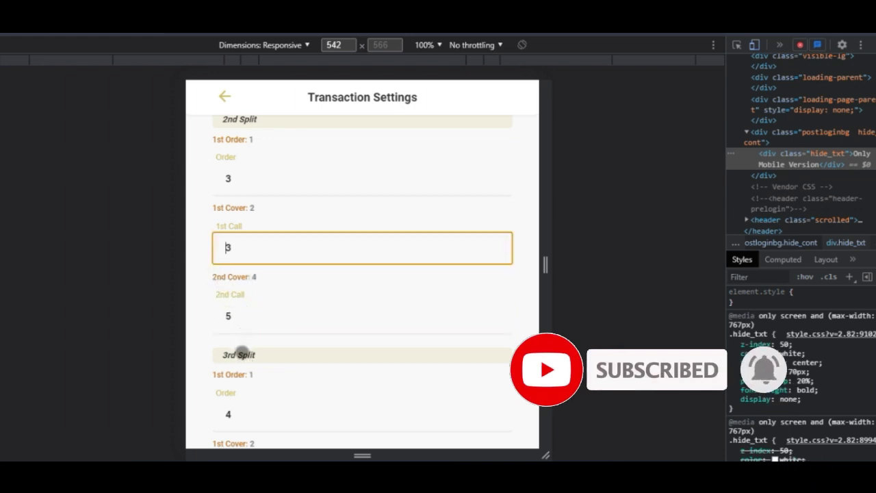
{"action": "scroll", "coordinate": [243, 346], "scroll_direction": "up", "scroll_amount": 2}
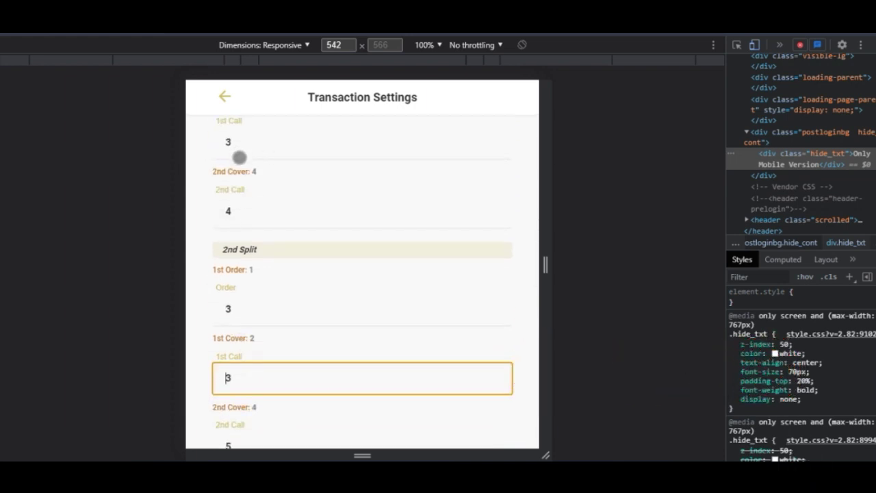
{"action": "scroll", "coordinate": [237, 212], "scroll_direction": "down", "scroll_amount": 1}
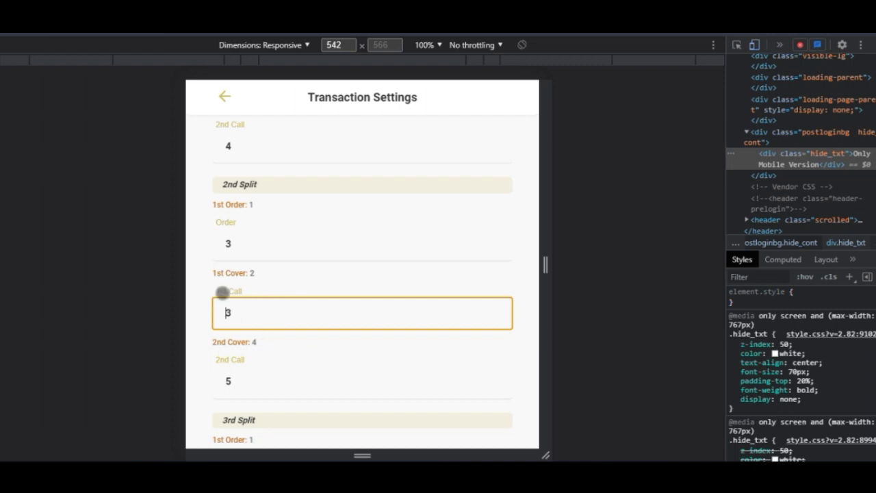
{"action": "scroll", "coordinate": [241, 352], "scroll_direction": "down", "scroll_amount": 1}
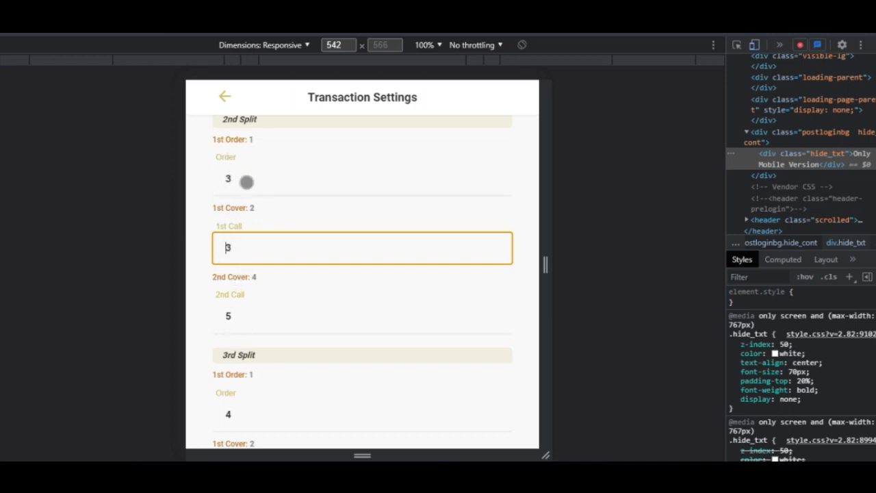
{"action": "scroll", "coordinate": [259, 319], "scroll_direction": "down", "scroll_amount": 2}
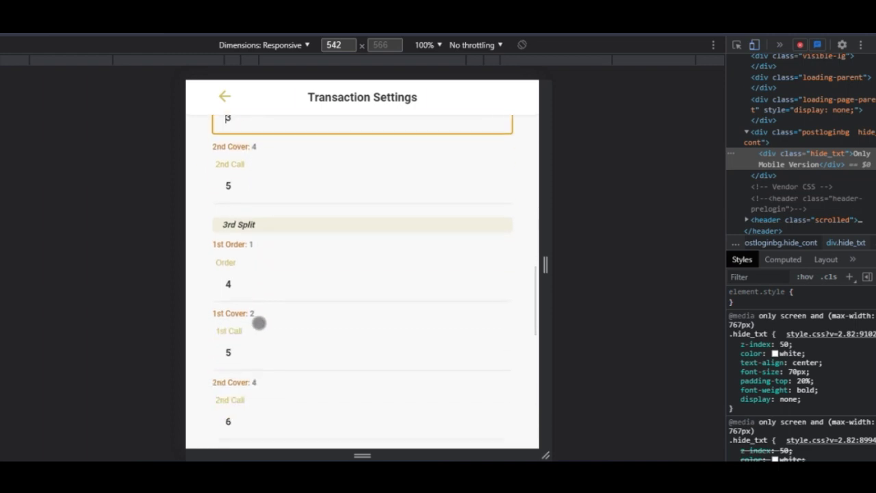
{"action": "scroll", "coordinate": [232, 319], "scroll_direction": "down", "scroll_amount": 1}
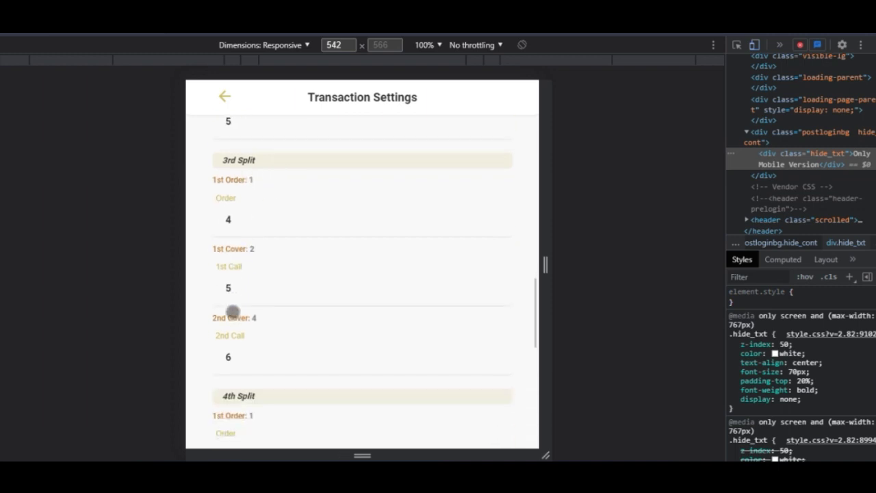
{"action": "scroll", "coordinate": [236, 324], "scroll_direction": "down", "scroll_amount": 1}
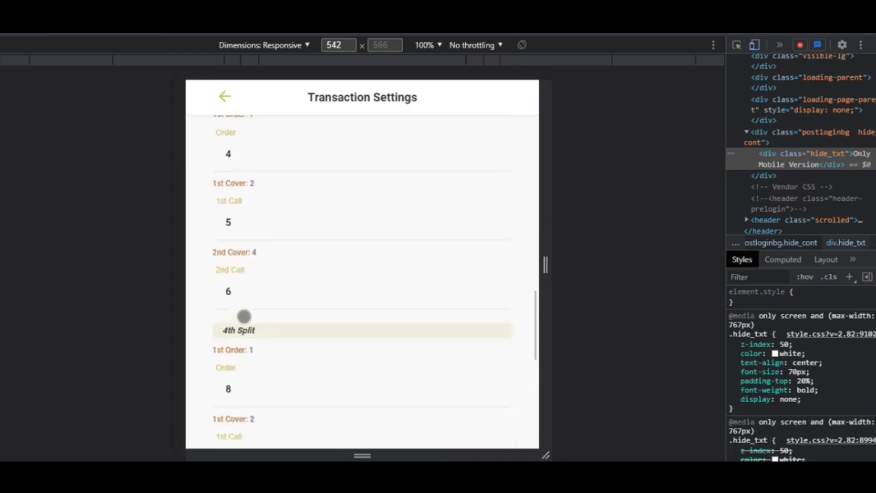
{"action": "scroll", "coordinate": [295, 278], "scroll_direction": "down", "scroll_amount": 2}
{"action": "scroll", "coordinate": [287, 284], "scroll_direction": "down", "scroll_amount": 4}
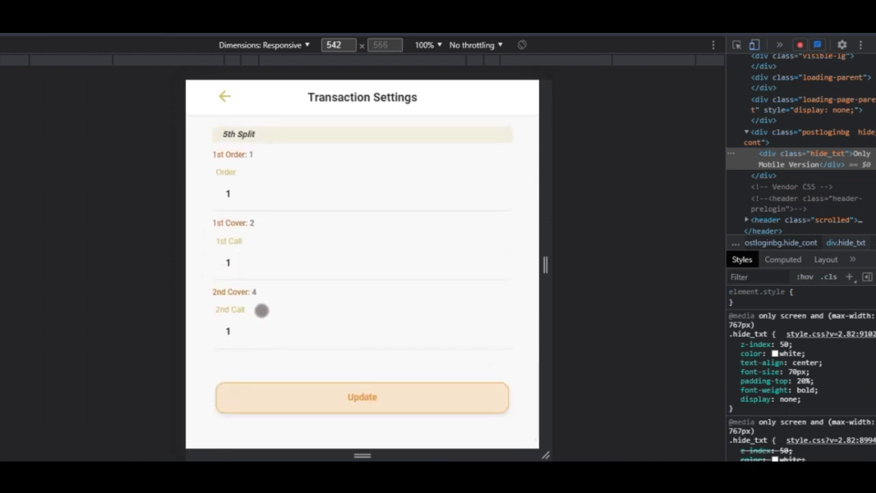
Save the transaction settings, acknowledge the update and look over the LTC/USDT trade page
{"action": "left_click", "coordinate": [363, 398]}
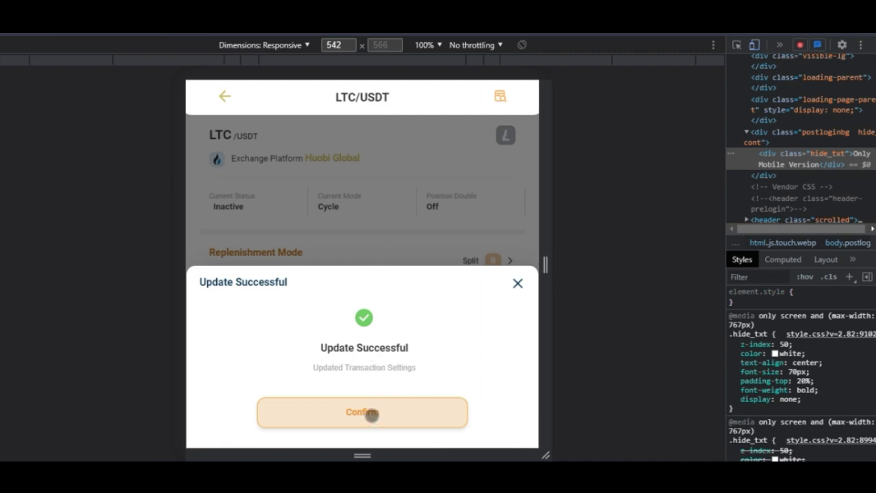
{"action": "left_click", "coordinate": [372, 415]}
{"action": "scroll", "coordinate": [362, 288], "scroll_direction": "down", "scroll_amount": 3}
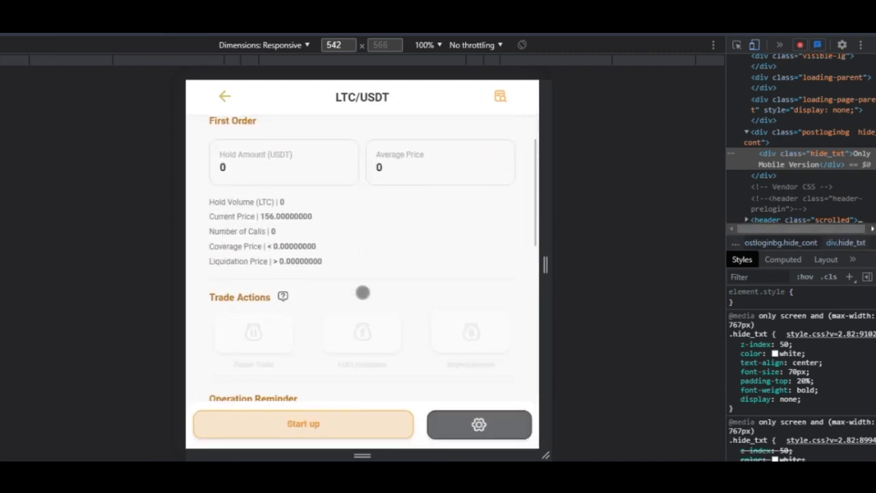
{"action": "scroll", "coordinate": [363, 292], "scroll_direction": "up", "scroll_amount": 3}
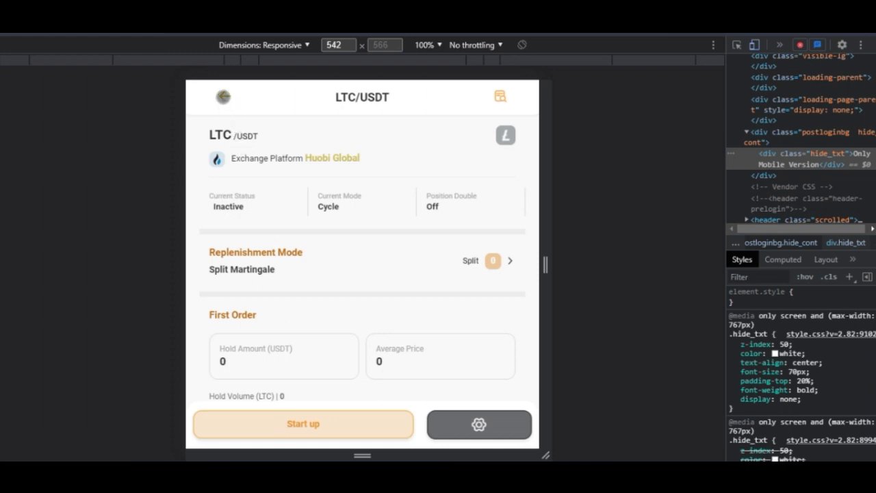
Go back to the Order page and compare the split positions such as BTC/USDT and EOS/USDT with the regular positions
{"action": "key", "text": "F5"}
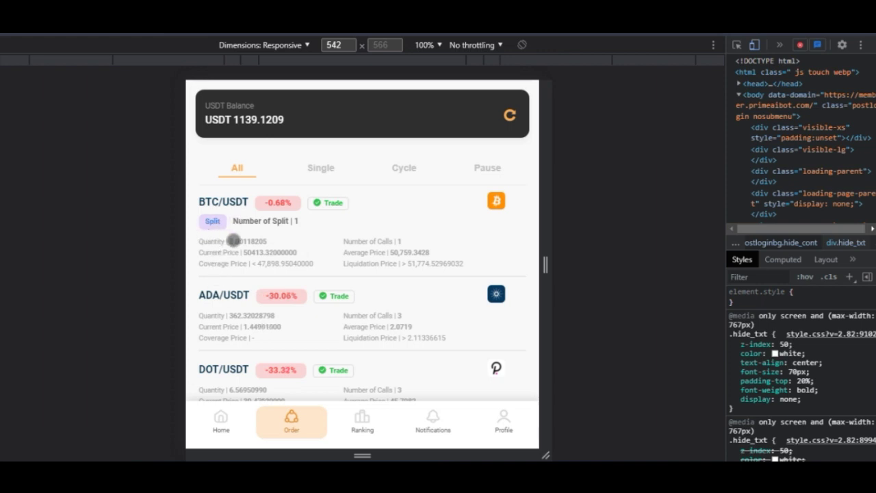
{"action": "scroll", "coordinate": [253, 246], "scroll_direction": "down", "scroll_amount": 15}
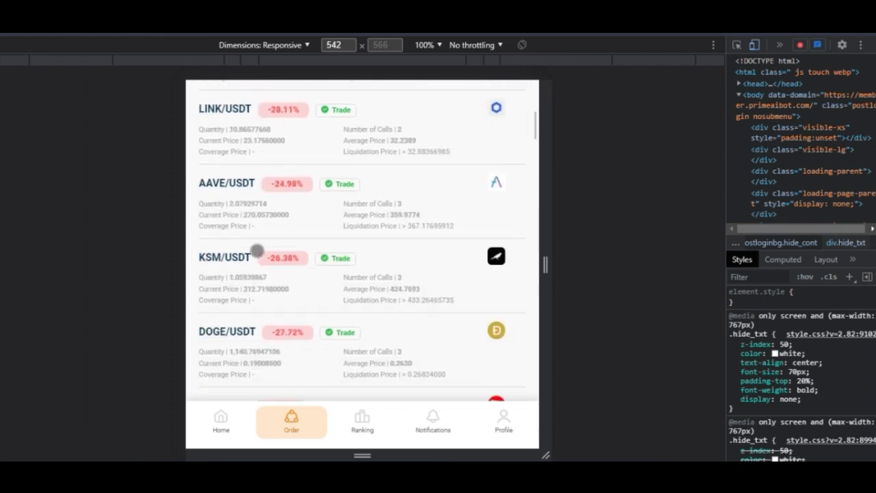
{"action": "scroll", "coordinate": [263, 317], "scroll_direction": "up", "scroll_amount": 1}
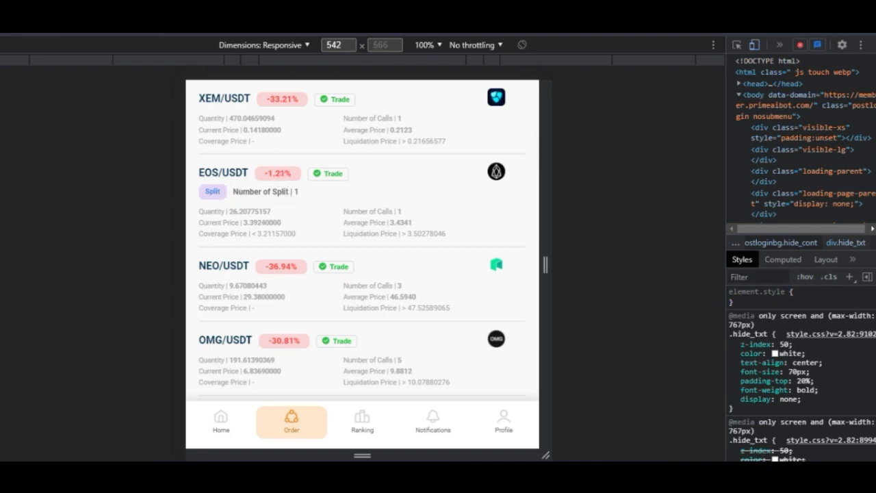
{"action": "scroll", "coordinate": [268, 243], "scroll_direction": "up", "scroll_amount": 2}
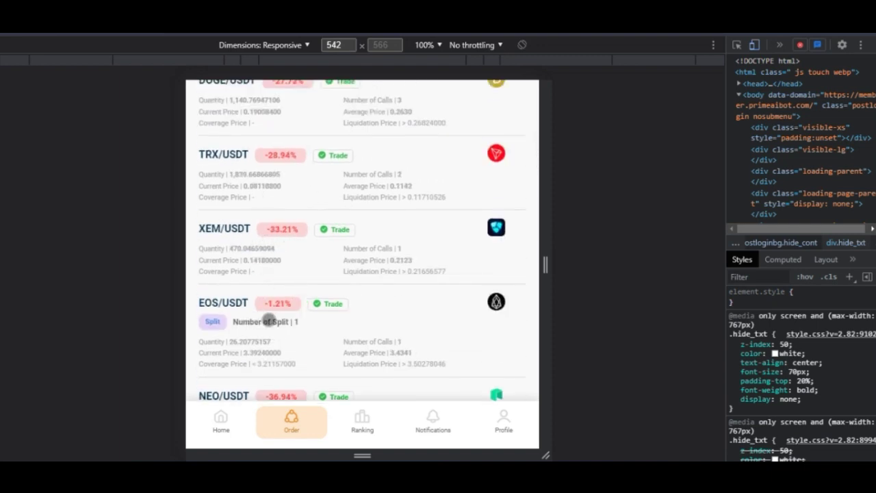
{"action": "scroll", "coordinate": [270, 322], "scroll_direction": "up", "scroll_amount": 7}
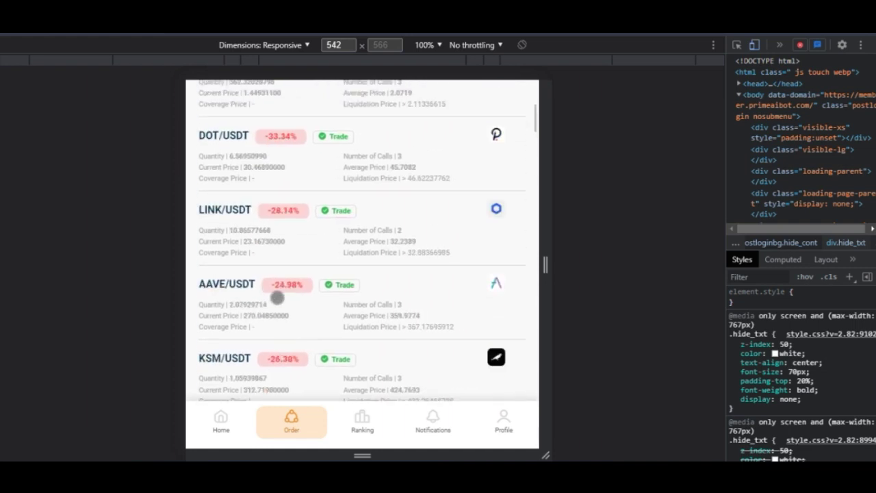
{"action": "scroll", "coordinate": [267, 281], "scroll_direction": "up", "scroll_amount": 3}
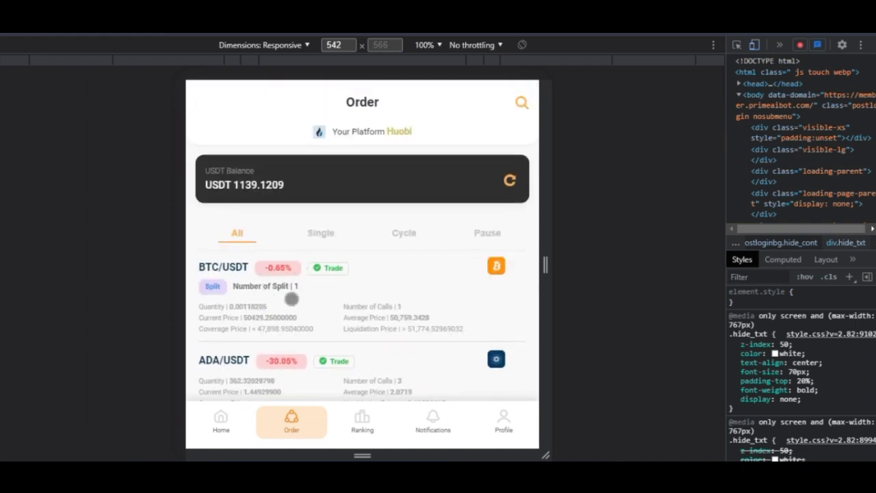
{"action": "scroll", "coordinate": [301, 300], "scroll_direction": "down", "scroll_amount": 3}
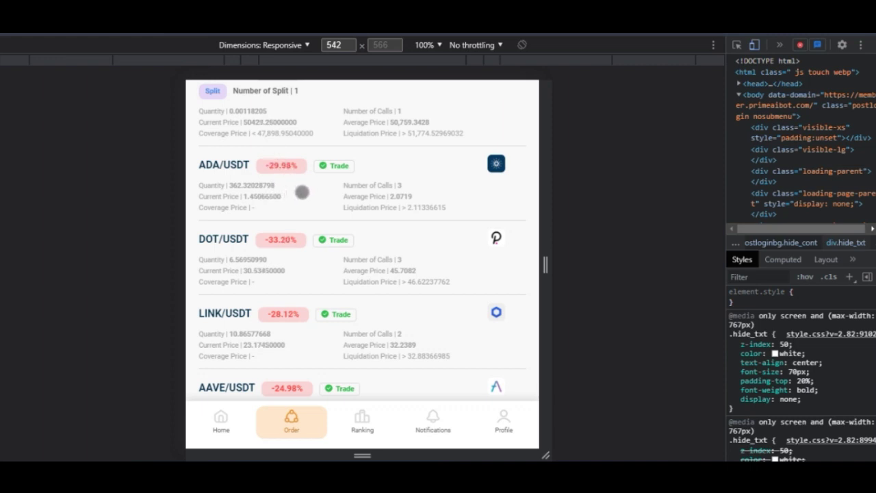
{"action": "scroll", "coordinate": [333, 260], "scroll_direction": "down", "scroll_amount": 2}
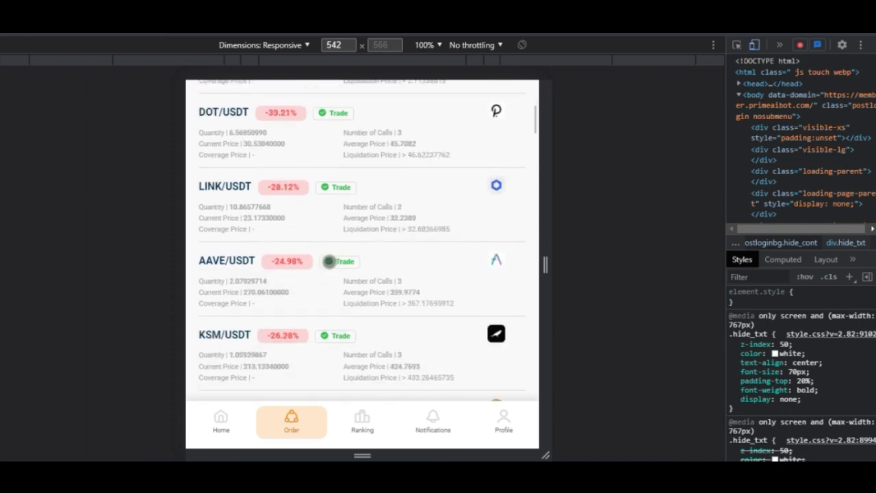
{"action": "scroll", "coordinate": [293, 276], "scroll_direction": "down", "scroll_amount": 3}
{"action": "scroll", "coordinate": [294, 276], "scroll_direction": "up", "scroll_amount": 8}
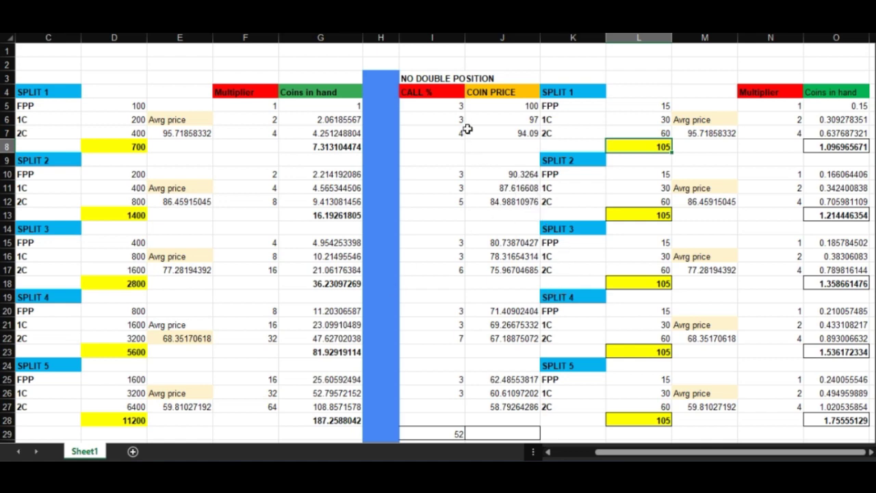
Switch to the spreadsheet and check the total call percentage below the No Double Position table
{"action": "scroll", "coordinate": [458, 322], "scroll_direction": "down", "scroll_amount": 2}
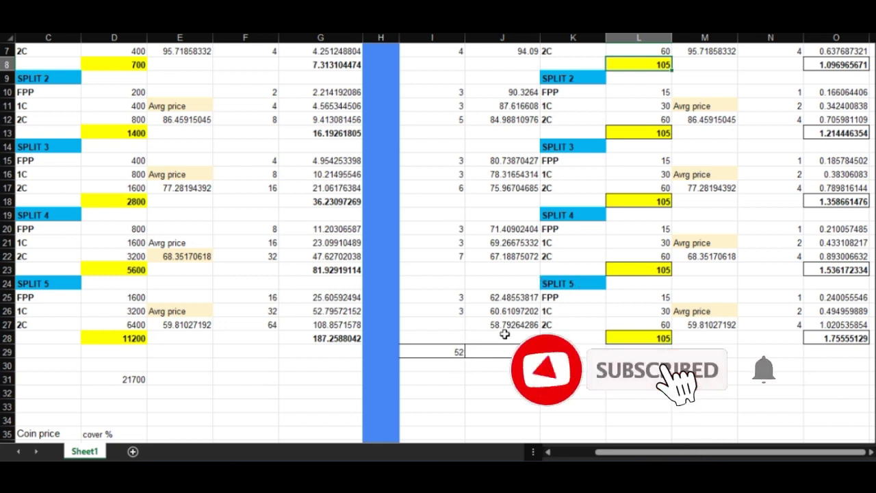
{"action": "left_click", "coordinate": [453, 353]}
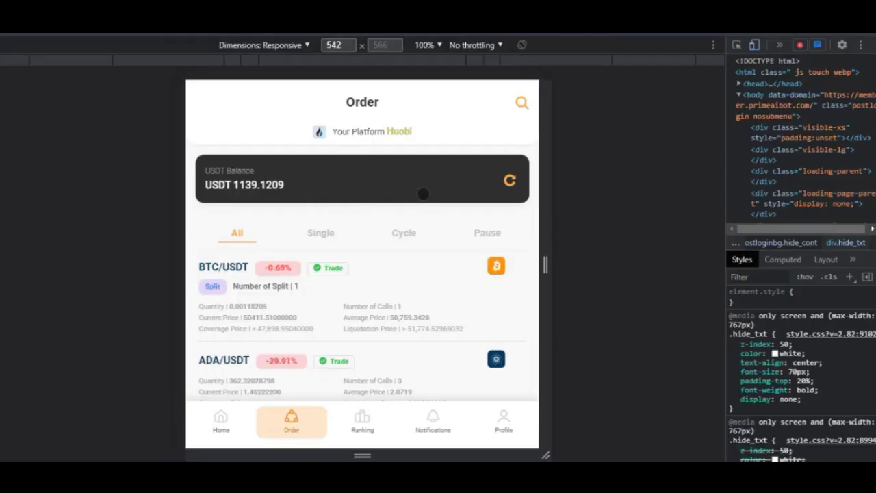
Return to the bot's Order page and examine the losses and number of calls of the open positions
{"action": "scroll", "coordinate": [358, 263], "scroll_direction": "down", "scroll_amount": 1}
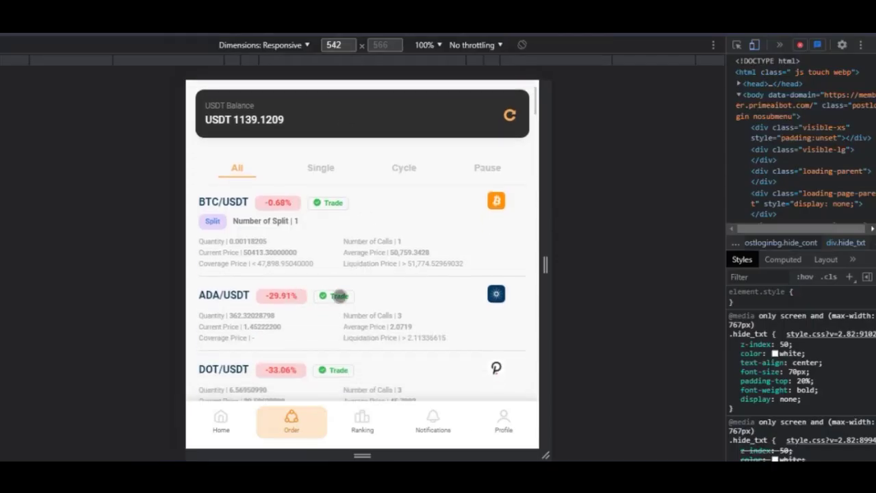
{"action": "scroll", "coordinate": [322, 318], "scroll_direction": "down", "scroll_amount": 2}
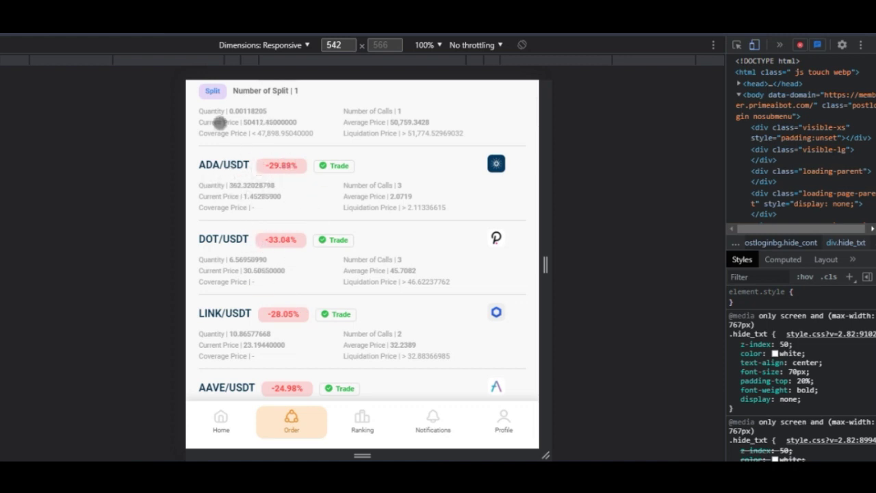
{"action": "scroll", "coordinate": [235, 216], "scroll_direction": "down", "scroll_amount": 1}
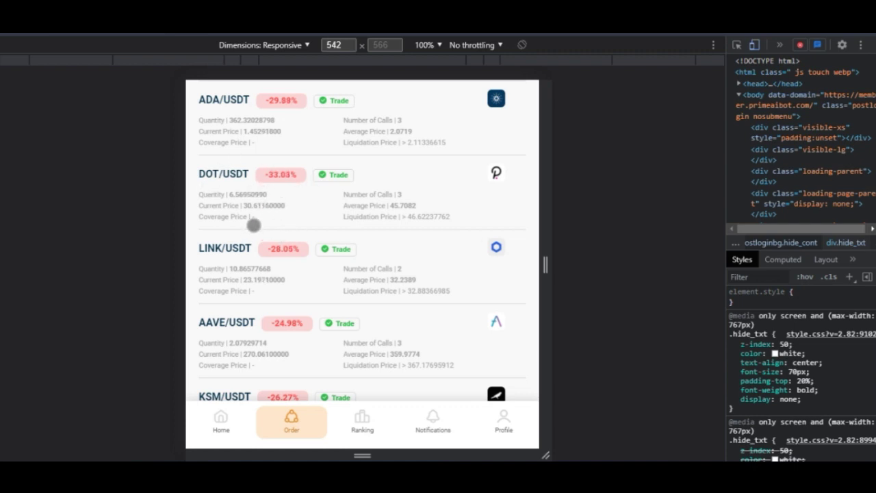
{"action": "scroll", "coordinate": [267, 223], "scroll_direction": "up", "scroll_amount": 2}
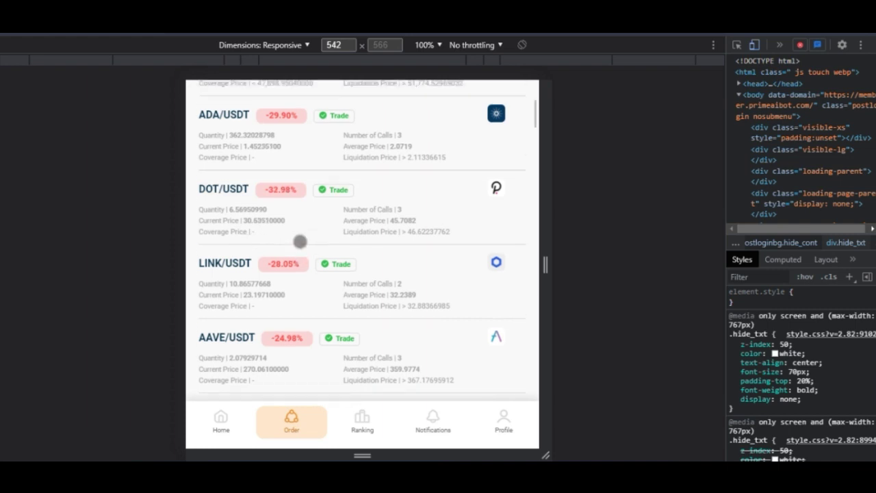
{"action": "scroll", "coordinate": [278, 267], "scroll_direction": "down", "scroll_amount": 7}
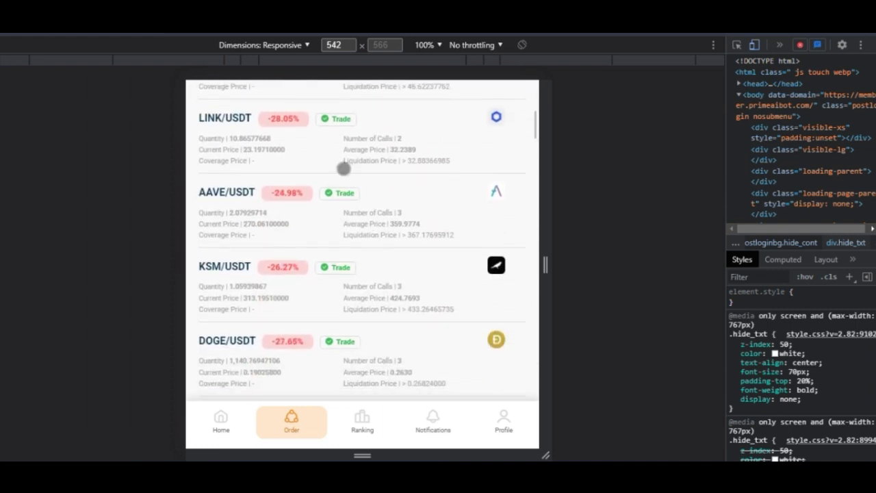